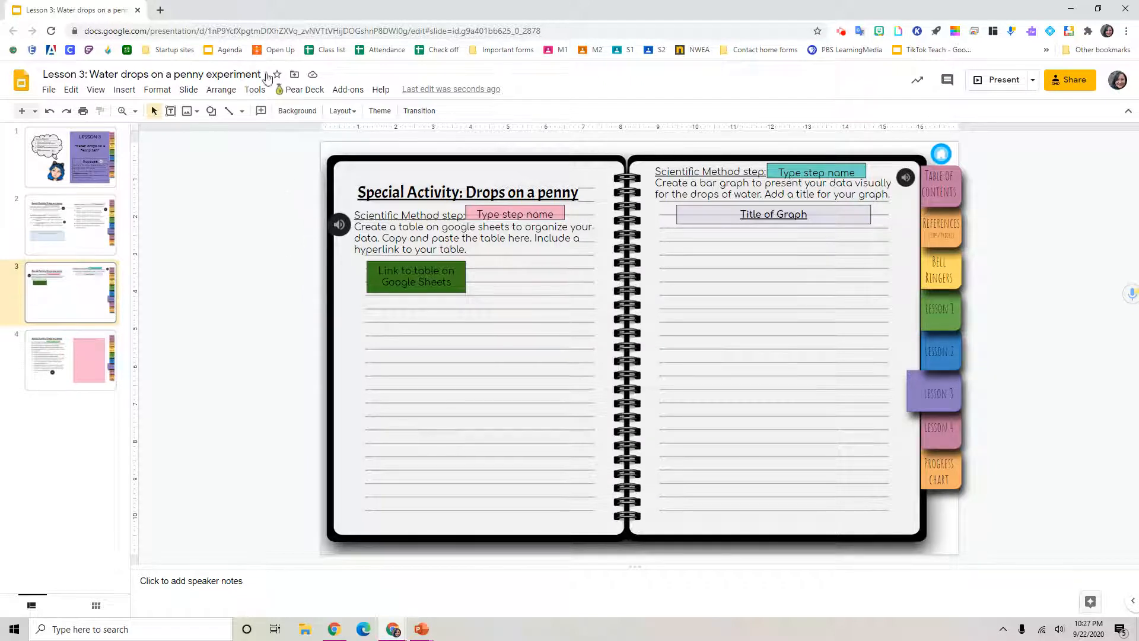
# Step: Open a new tab and create a new blank spreadsheet via sheets.new
pyautogui.click(160, 10)
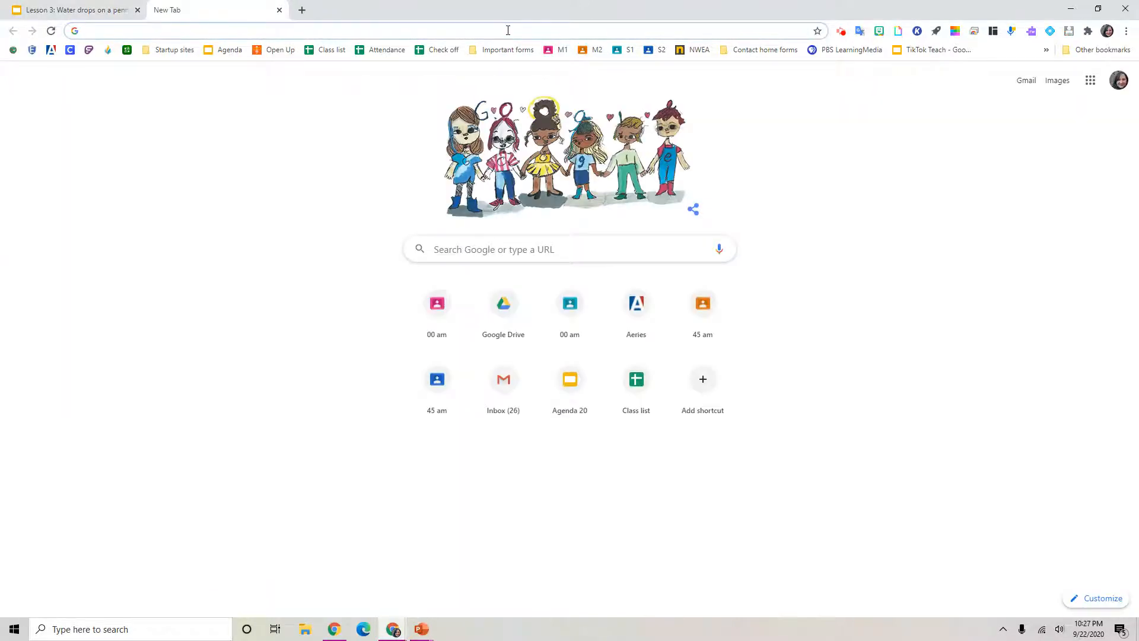
pyautogui.write('sh')
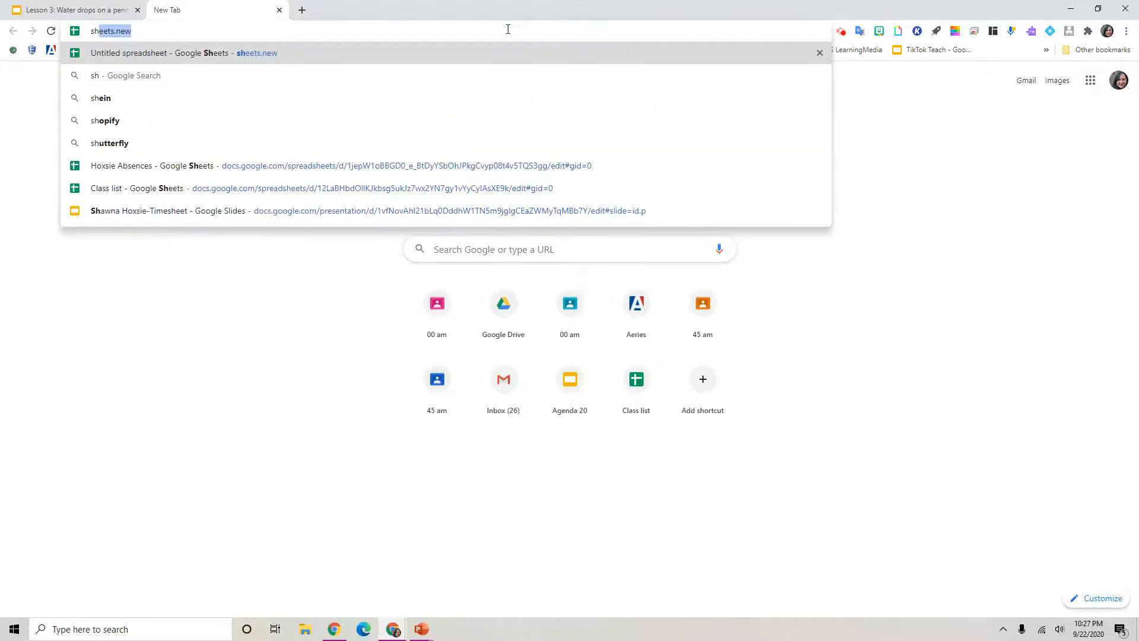
pyautogui.write('eets')
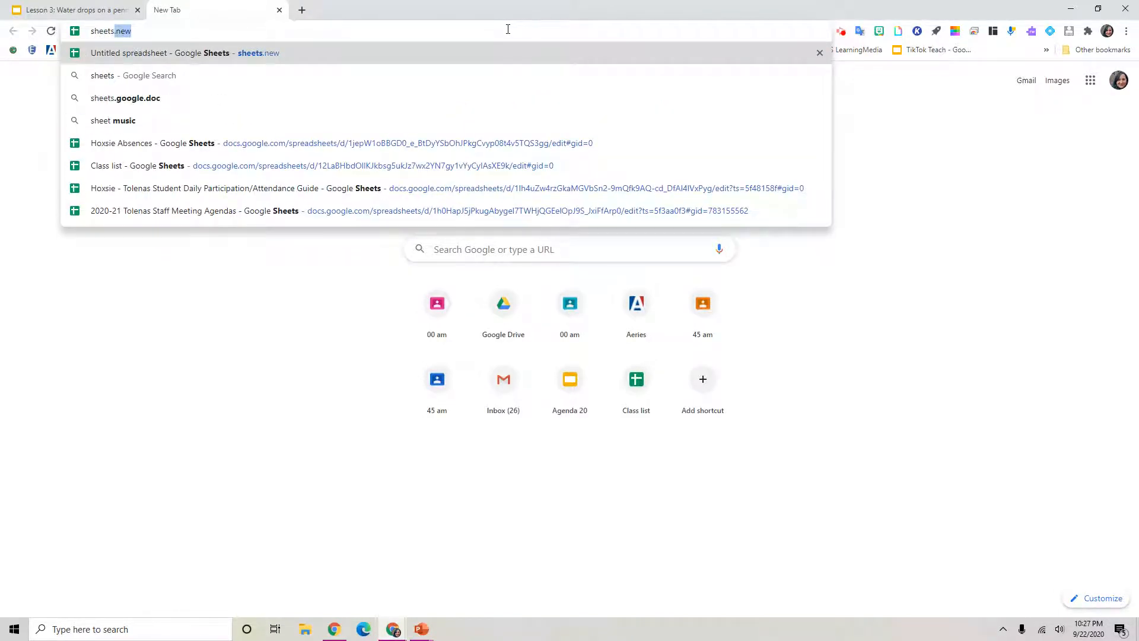
pyautogui.write('.new')
pyautogui.press('Return')
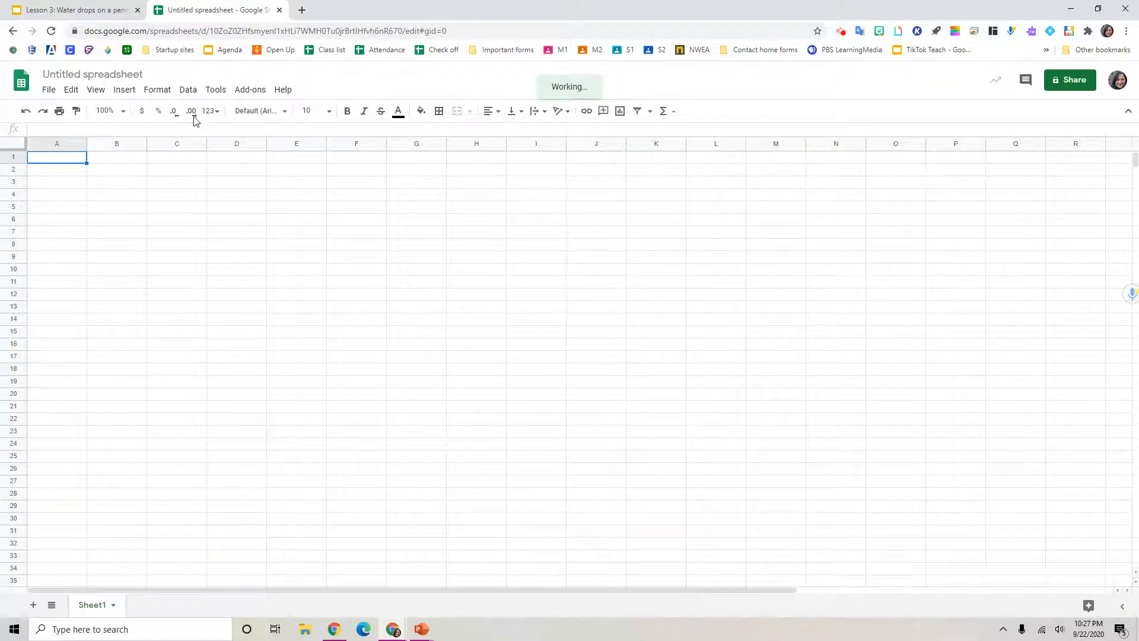
# Step: Rename the spreadsheet as "Drops on a penny lab Table"
pyautogui.click(126, 76)
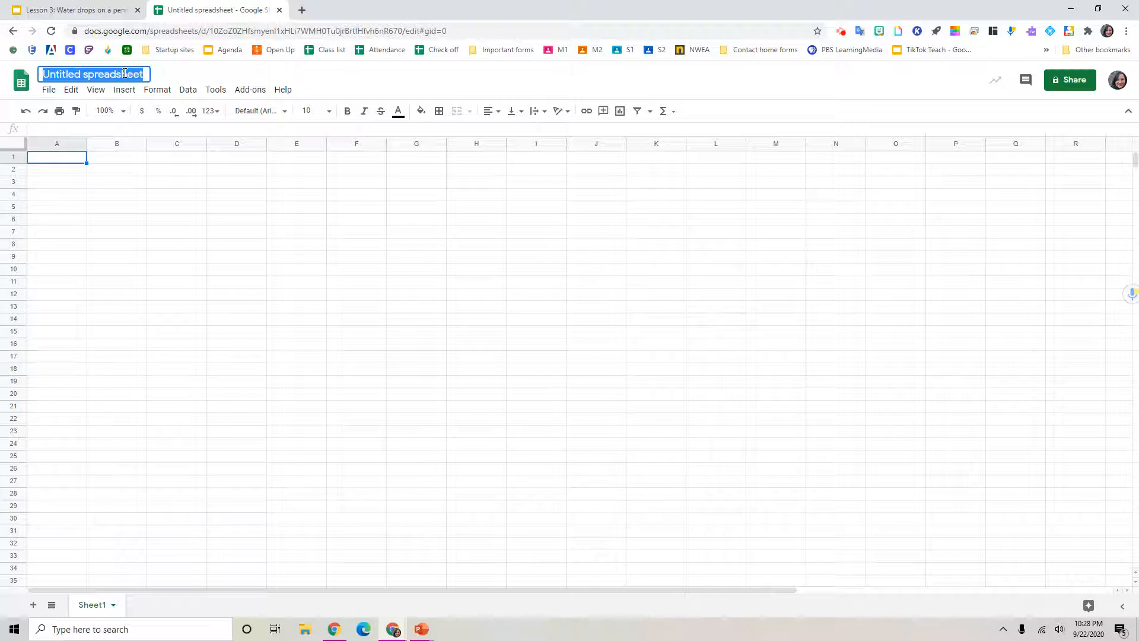
pyautogui.write('Drops on a penny lab')
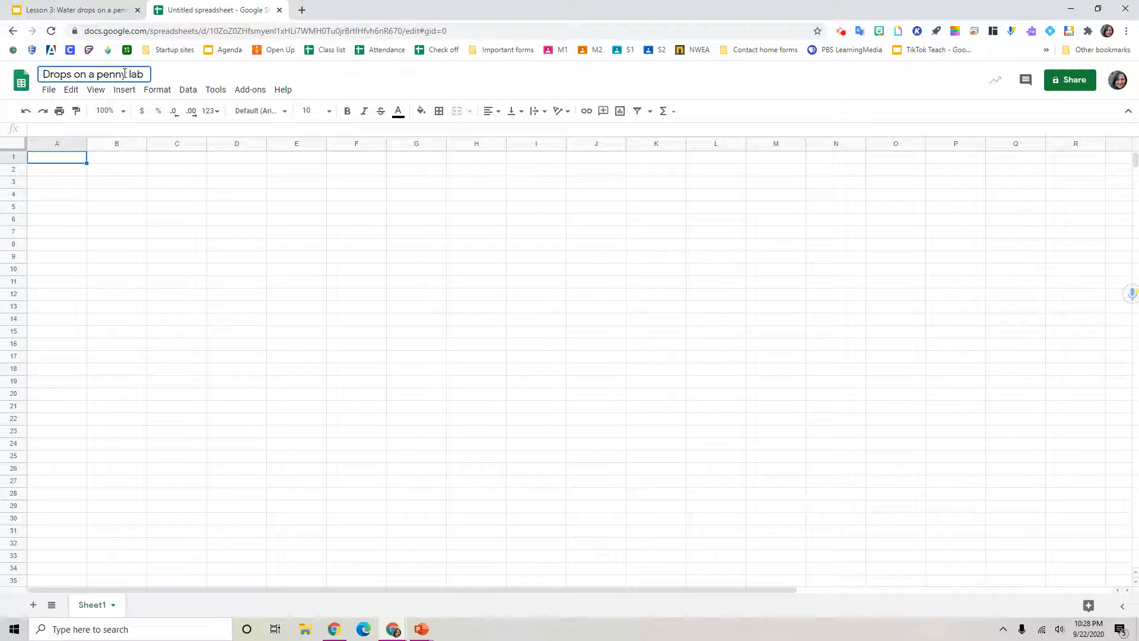
pyautogui.write(' Table')
# Step: Enter the row labels "Type of water", "Plain water" and "Soapy water" in cells A1 to A3
pyautogui.click(67, 162)
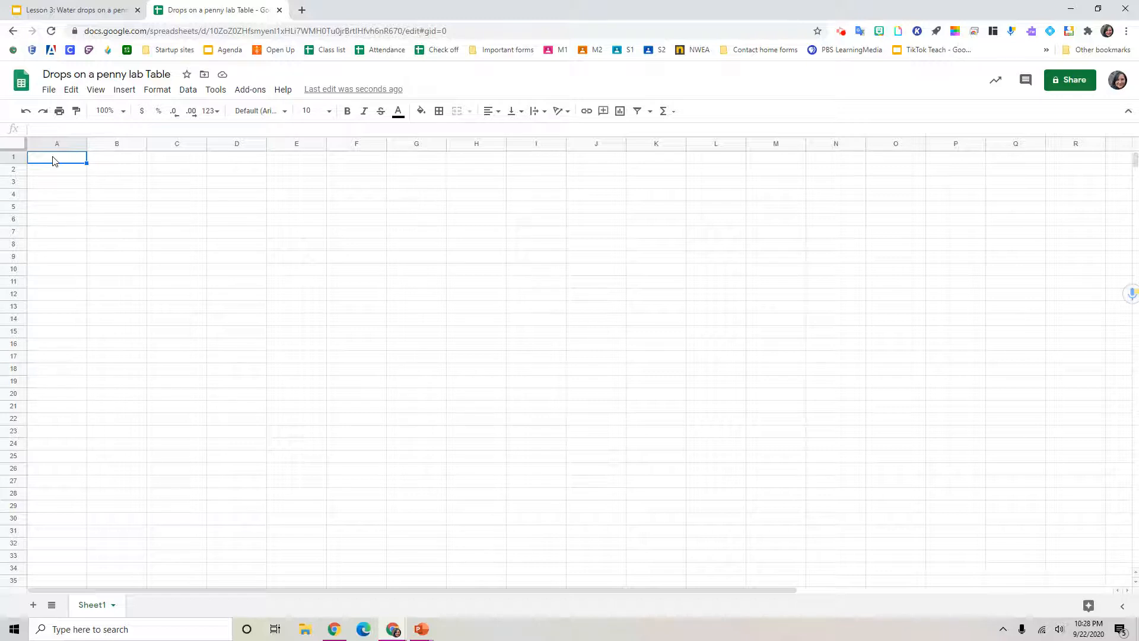
pyautogui.write('Type of water')
pyautogui.press('Return')
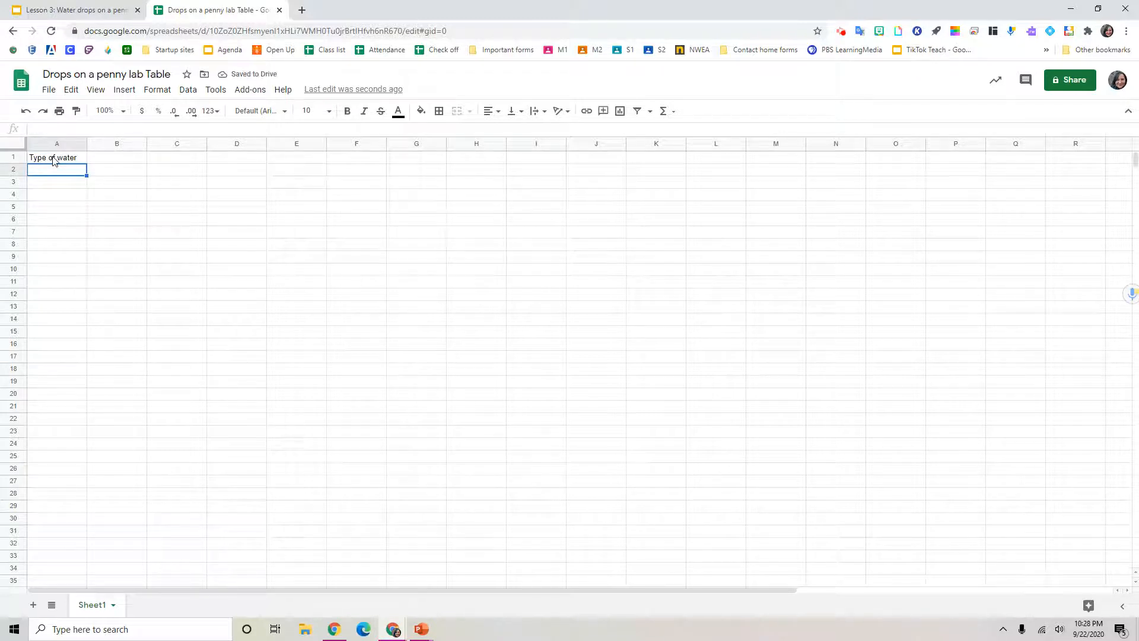
pyautogui.write('Plain water')
pyautogui.press('Return')
pyautogui.write('S')
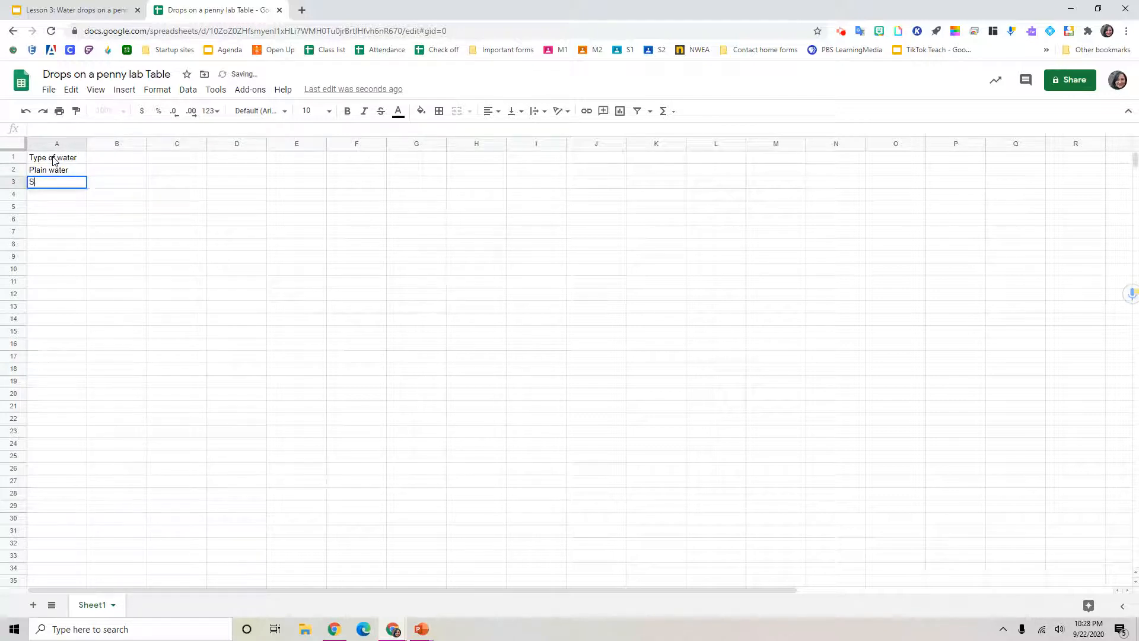
pyautogui.write('oapy water')
pyautogui.press('Return')
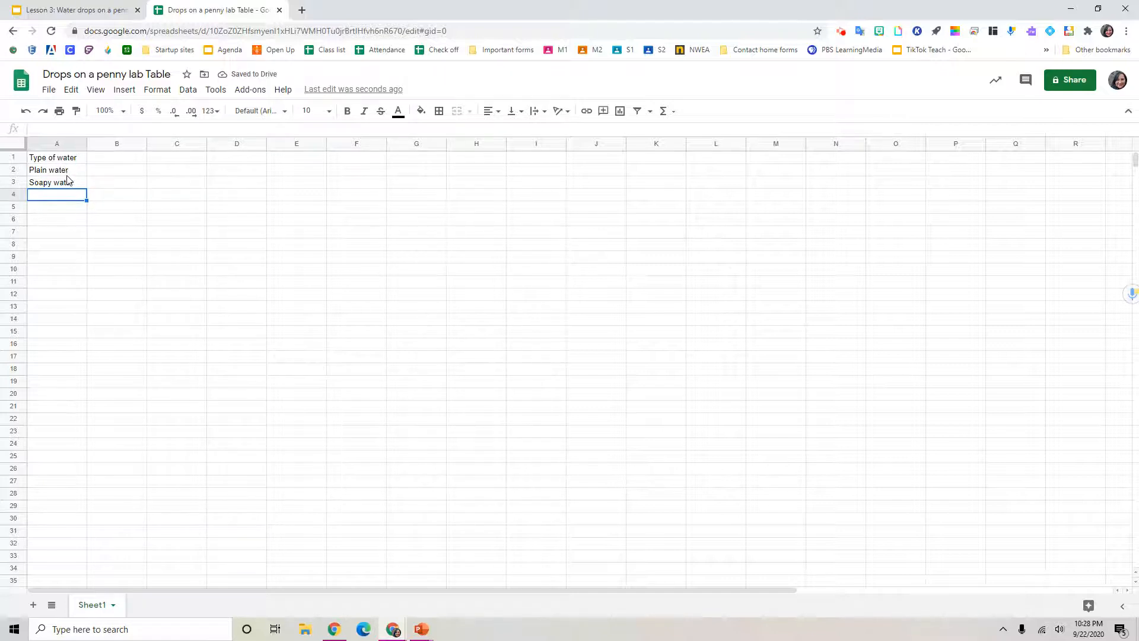
# Step: Fill headers Trial #1 through Trial #5 across B1:F1 and add the header "Average" in G1
pyautogui.click(136, 159)
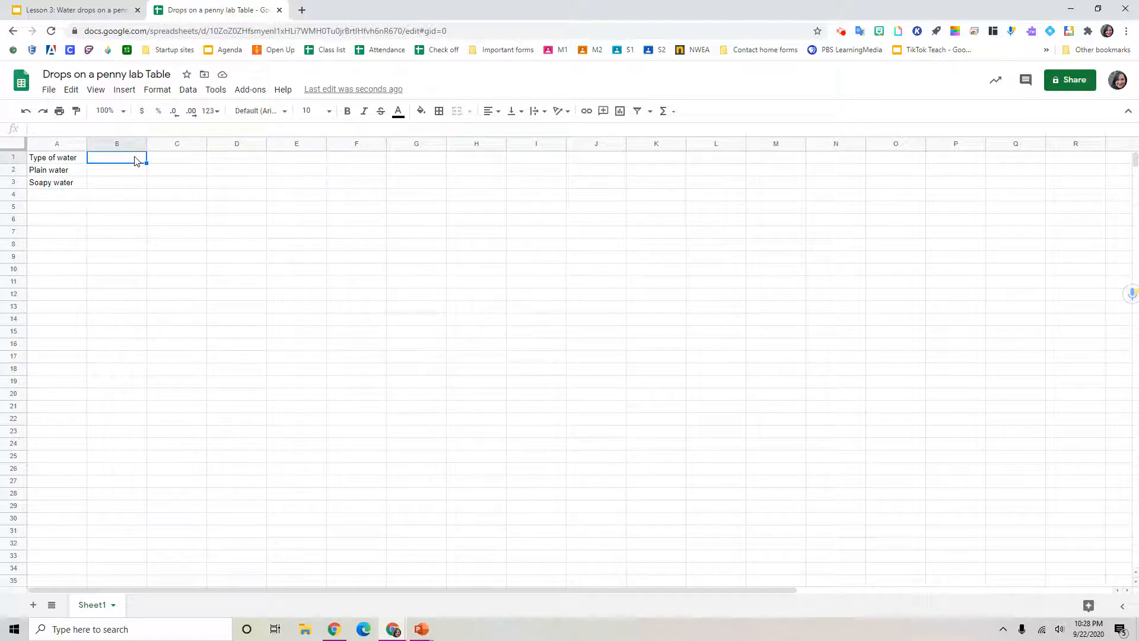
pyautogui.write('Trial #1')
pyautogui.press('Return')
pyautogui.click(136, 159)
pyautogui.moveTo(146, 162); pyautogui.dragTo(356, 162)
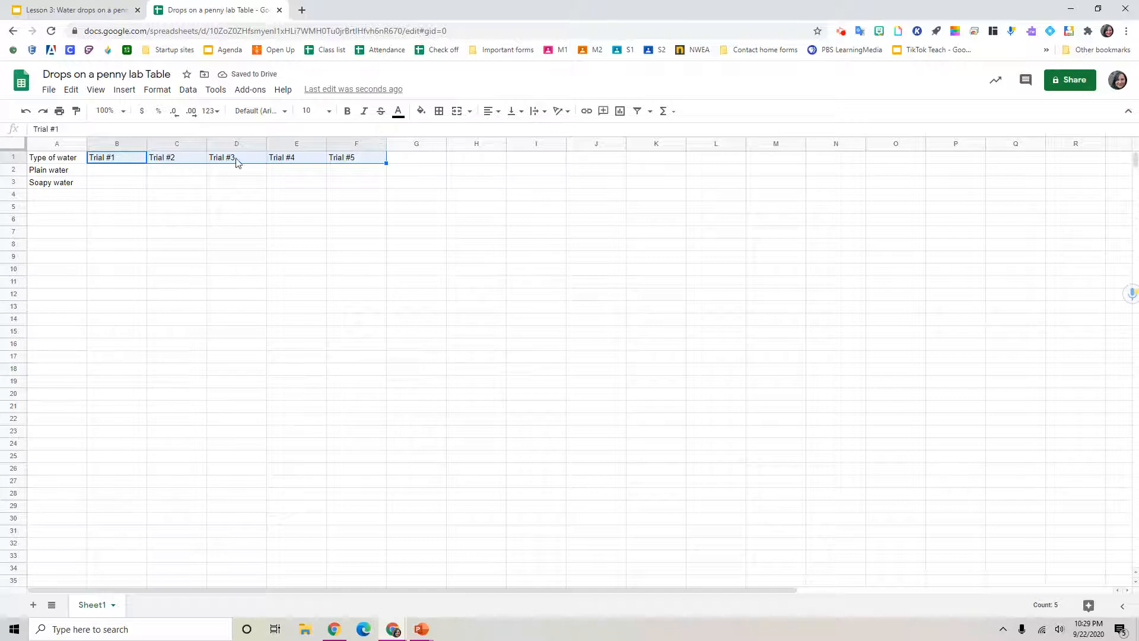
pyautogui.click(438, 161)
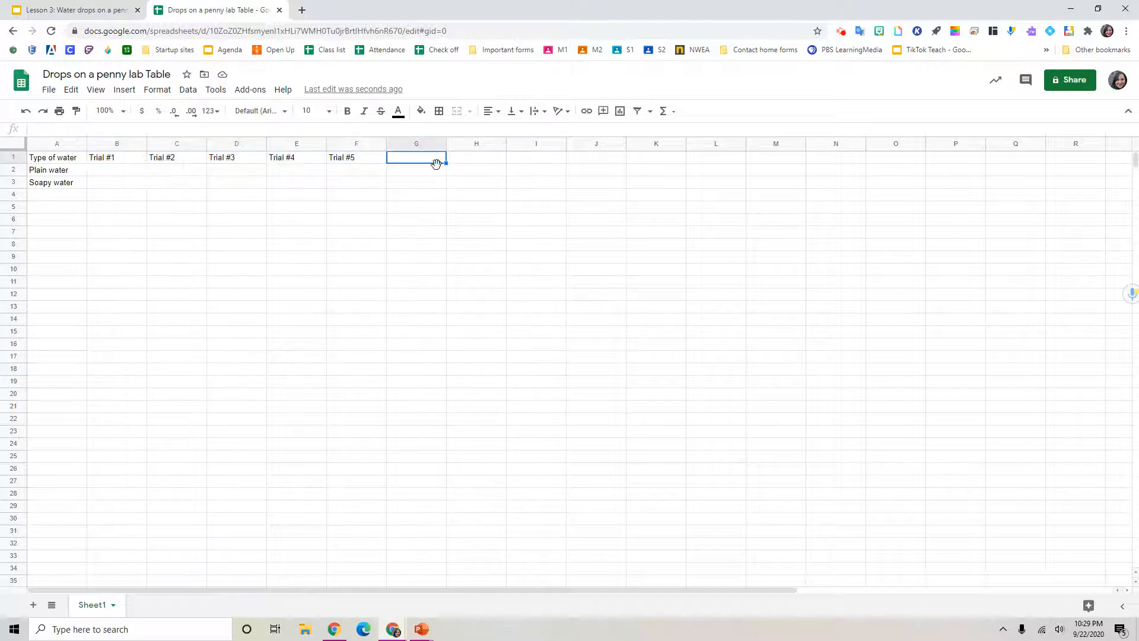
pyautogui.write('Average')
# Step: Apply all borders to the table range A1:G3
pyautogui.moveTo(69, 161); pyautogui.dragTo(414, 191)
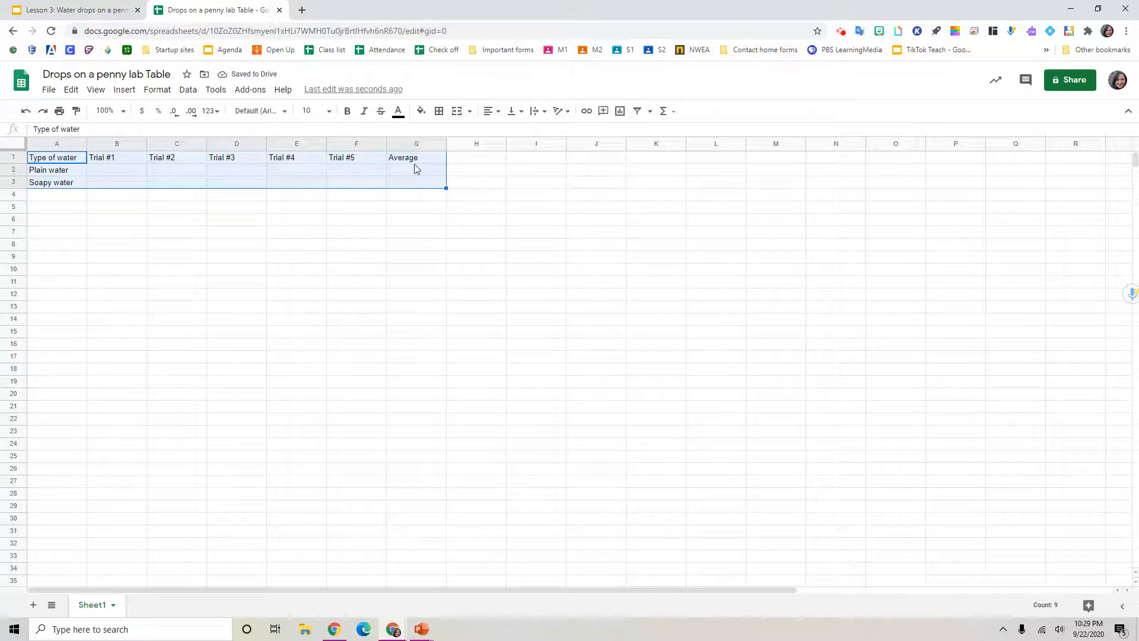
pyautogui.click(439, 111)
pyautogui.click(443, 135)
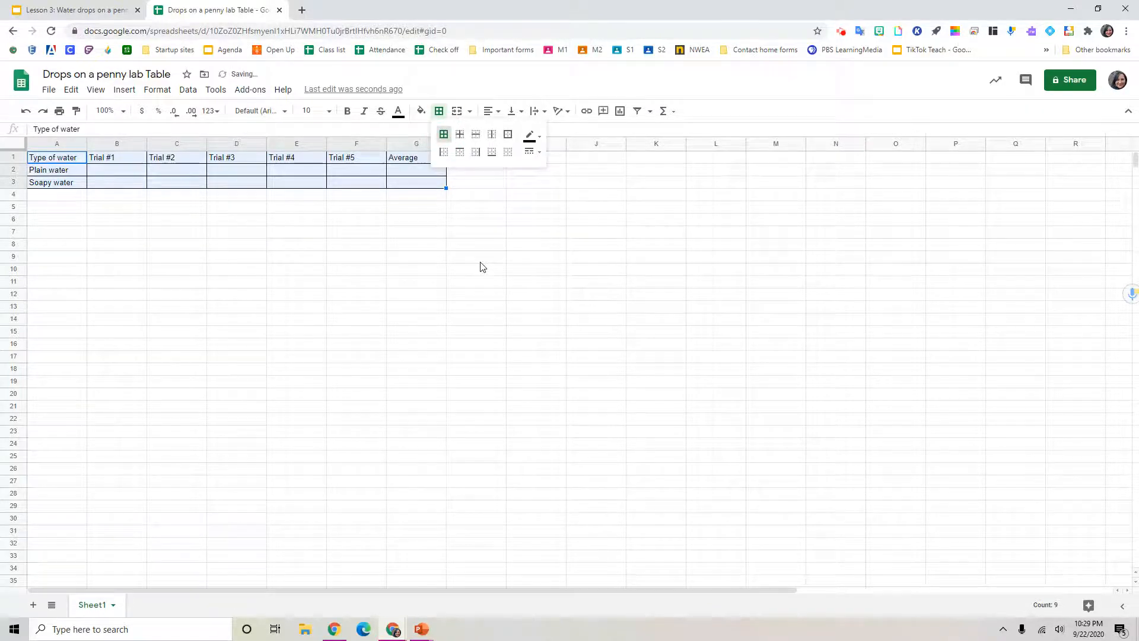
pyautogui.click(480, 261)
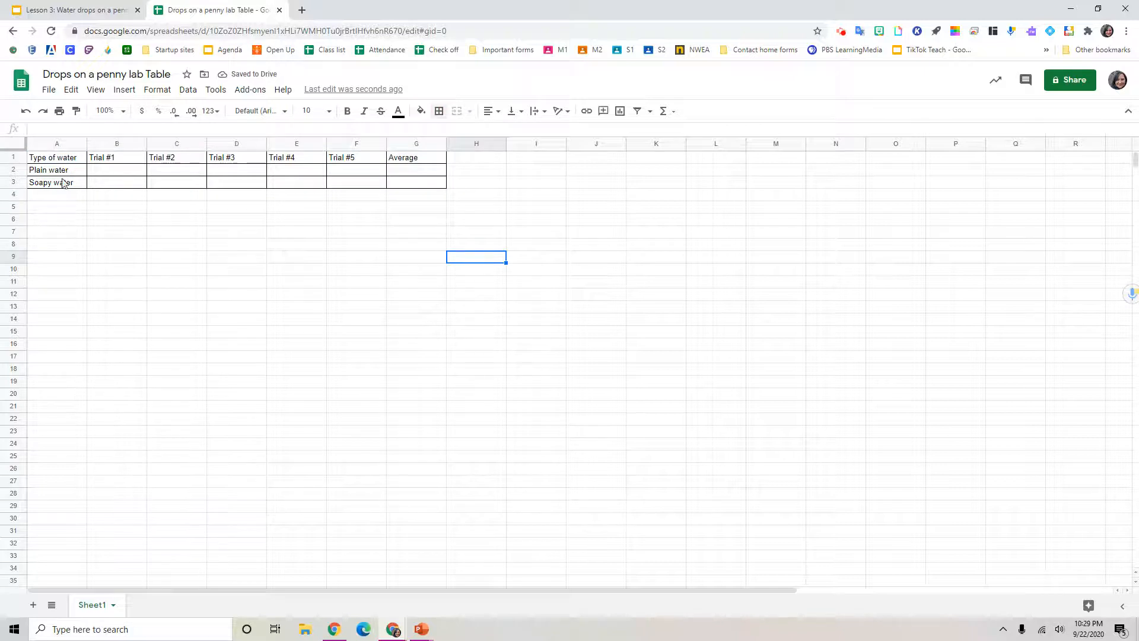
# Step: Fill the Plain water row A2:G2 with light purple 3
pyautogui.moveTo(66, 172); pyautogui.dragTo(397, 169)
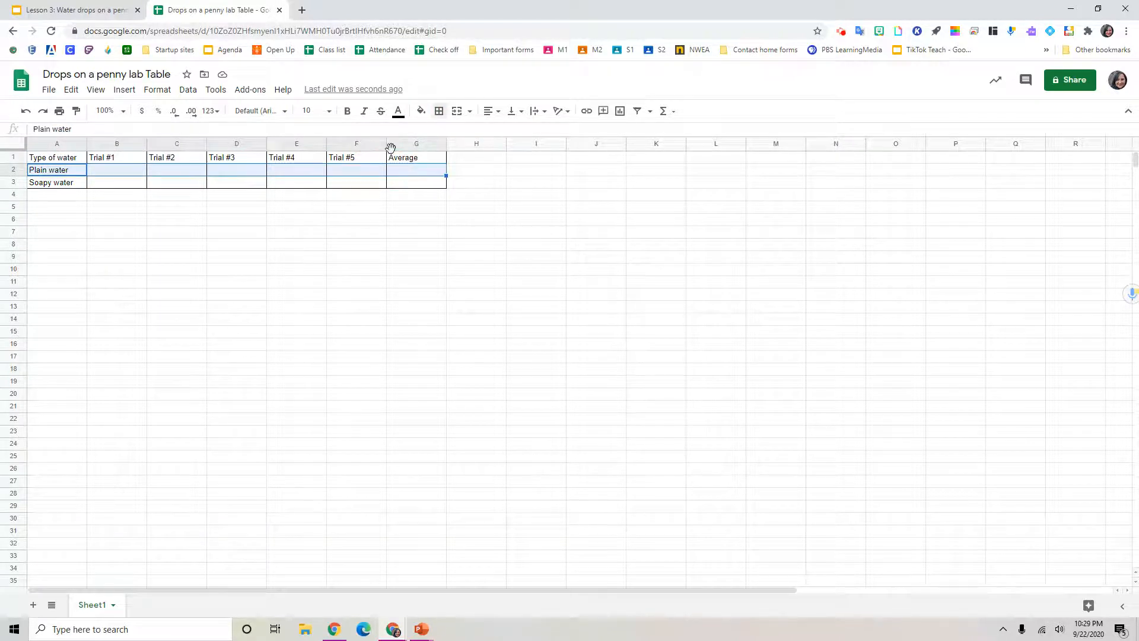
pyautogui.click(421, 111)
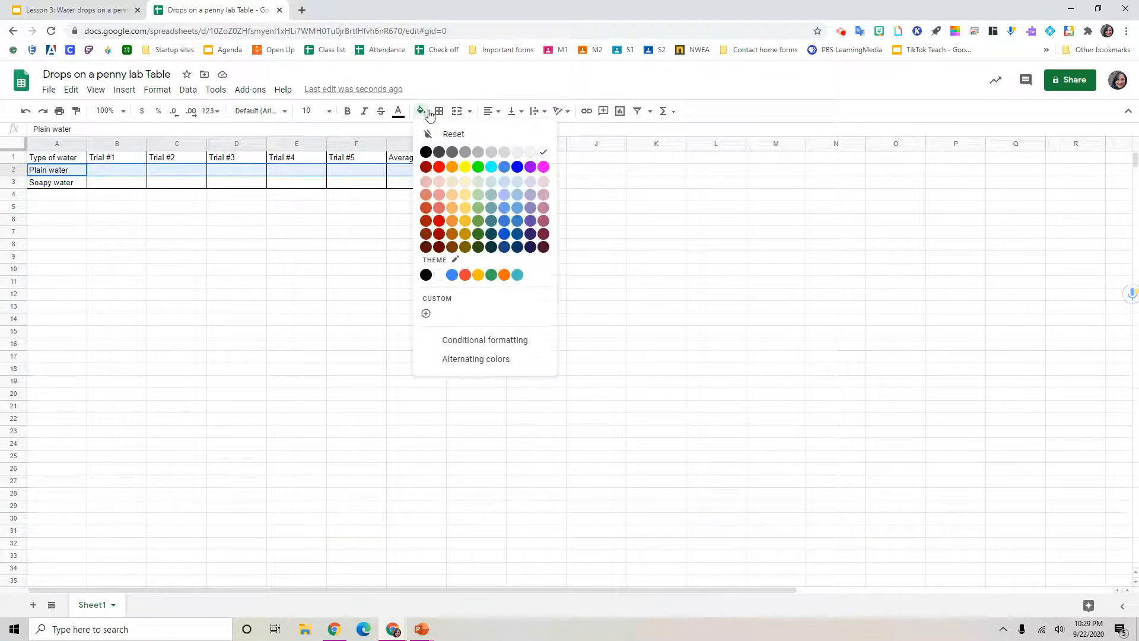
pyautogui.click(534, 186)
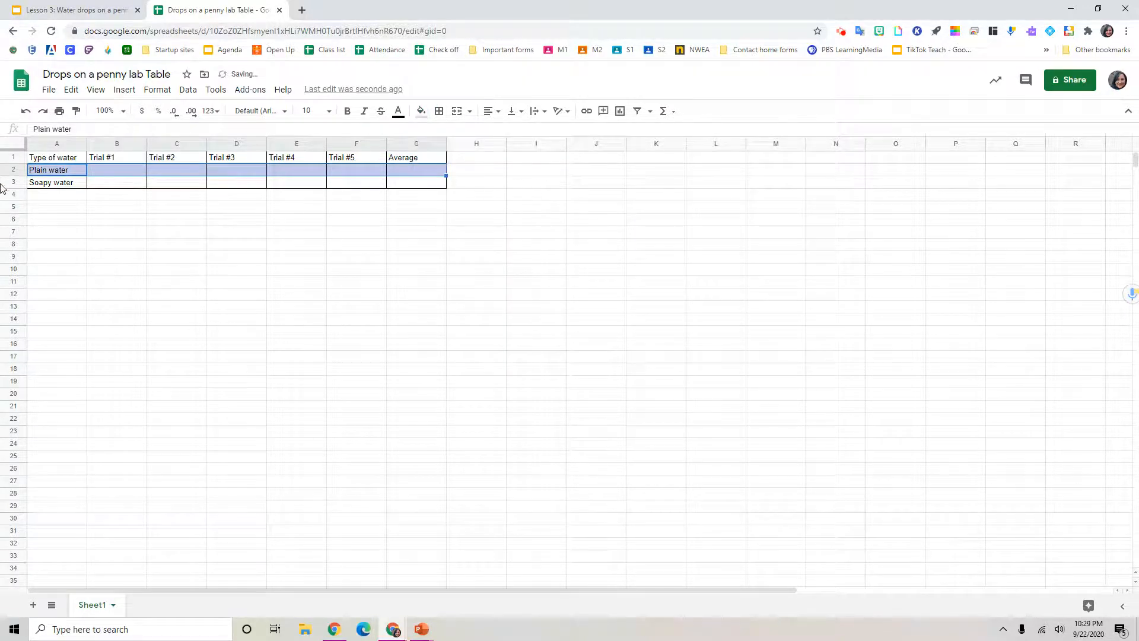
# Step: Fill the Soapy water row A3:G3 with a light yellow color
pyautogui.moveTo(57, 188); pyautogui.dragTo(415, 186)
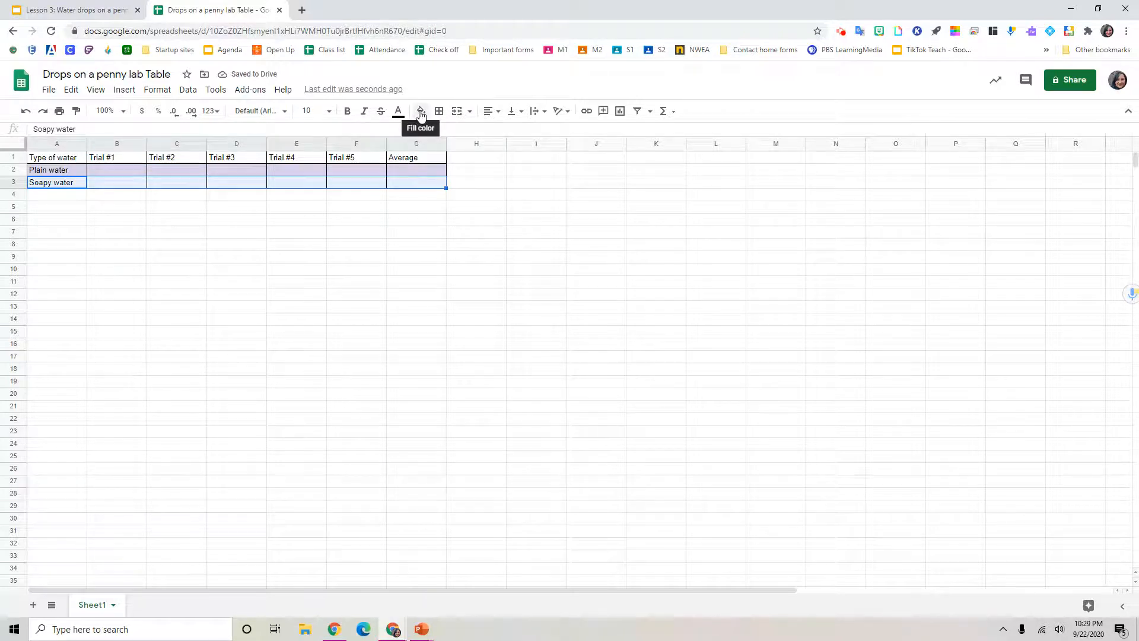
pyautogui.click(421, 113)
pyautogui.click(465, 181)
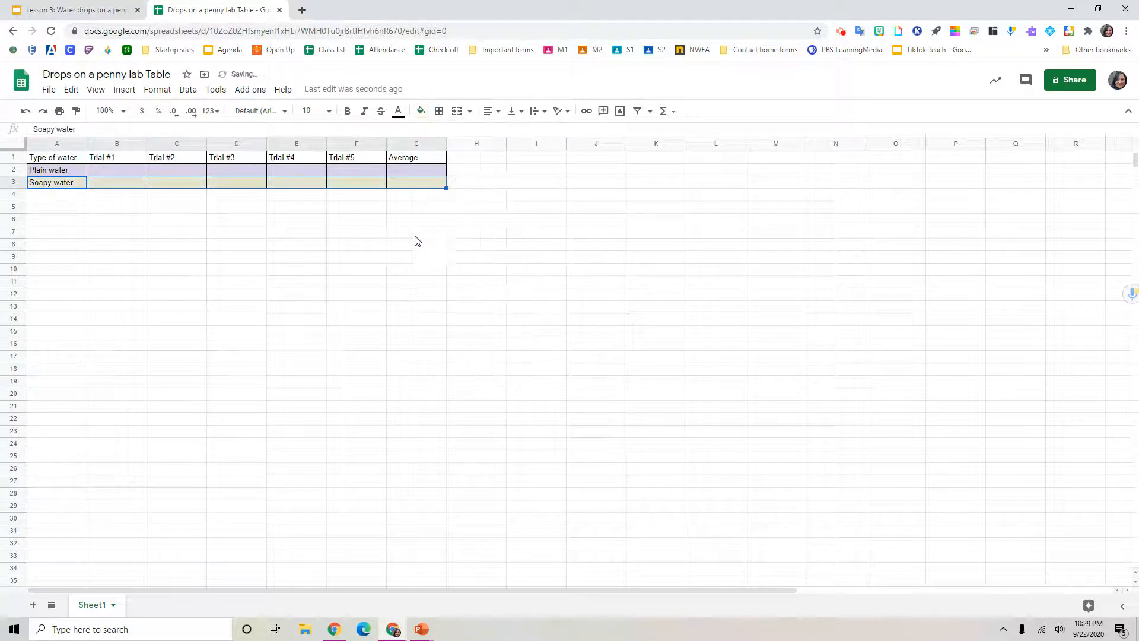
pyautogui.click(417, 232)
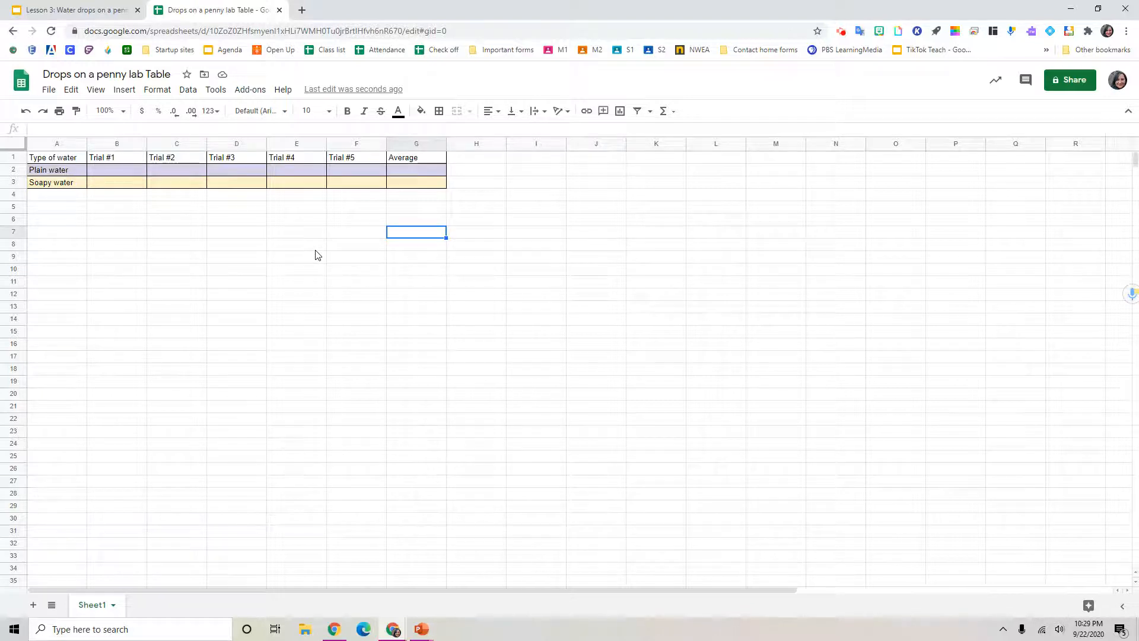
# Step: Insert a column chart from the table range A1:G3 and move it below the table
pyautogui.moveTo(77, 159); pyautogui.dragTo(421, 184)
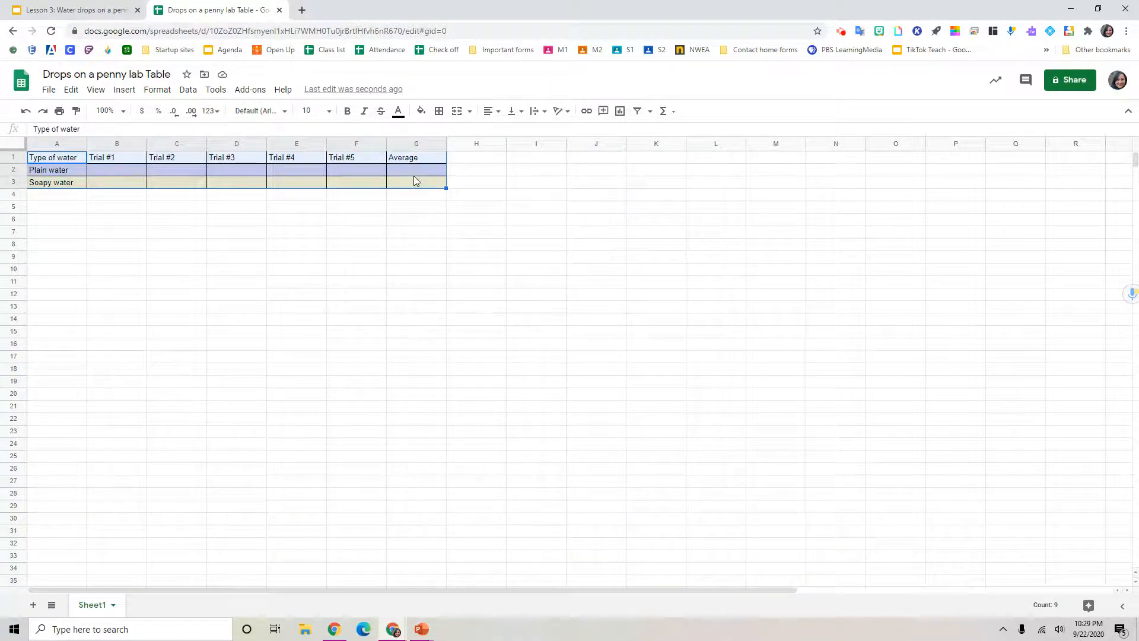
pyautogui.click(126, 90)
pyautogui.click(158, 259)
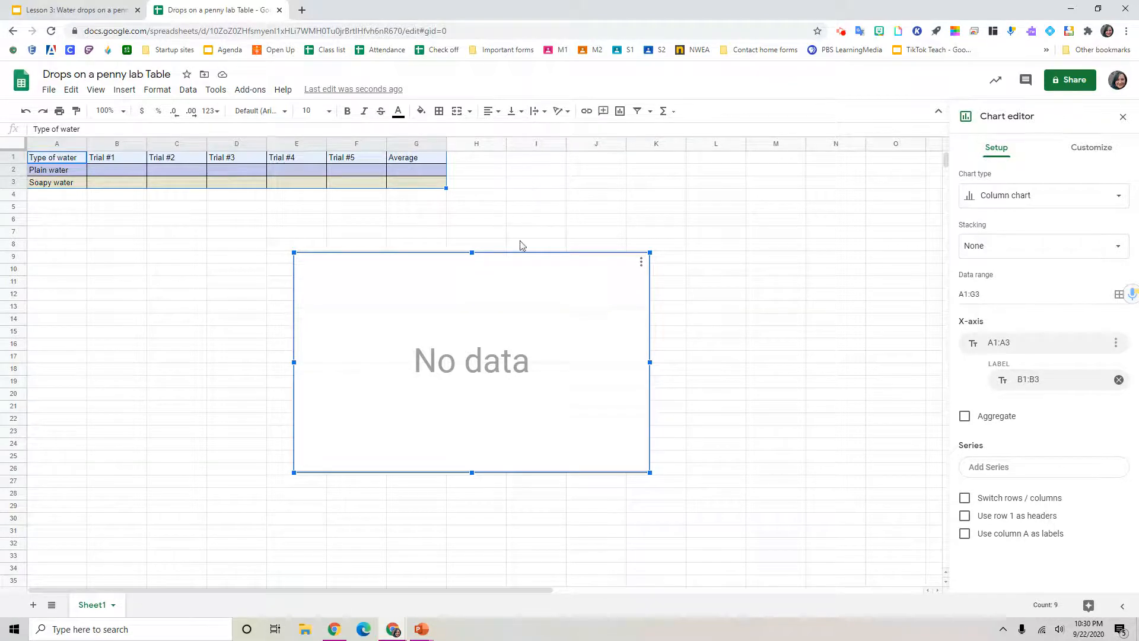
pyautogui.moveTo(514, 272); pyautogui.dragTo(271, 265)
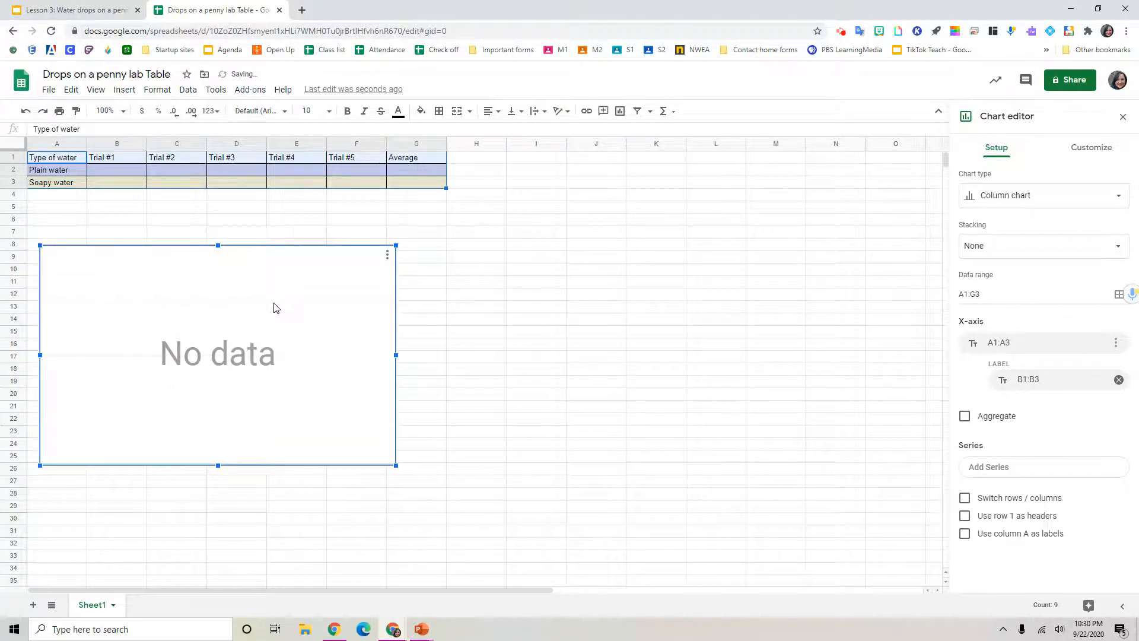
pyautogui.click(1030, 204)
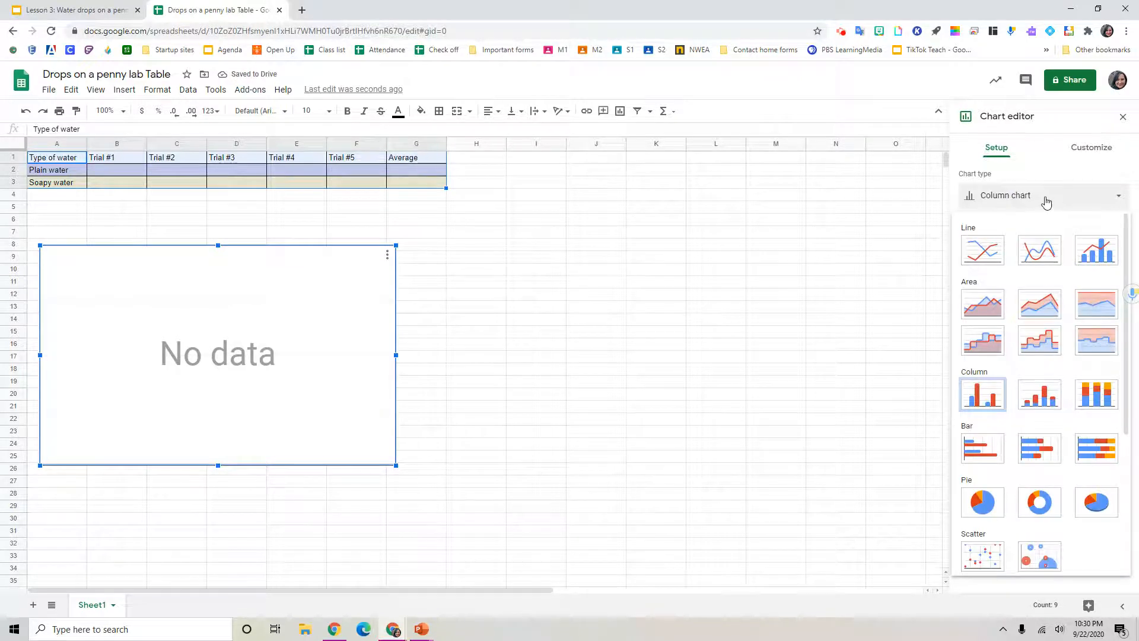
pyautogui.click(992, 397)
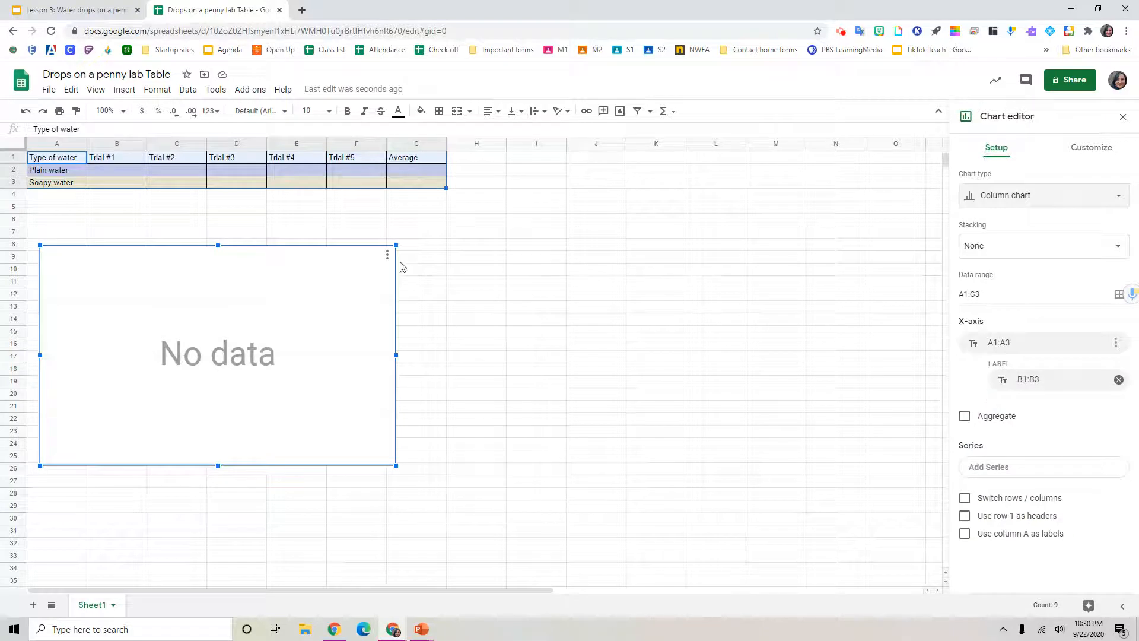
# Step: Enter the Plain water trial results 67, 76, 18, 67 and 90 in B2 through F2
pyautogui.click(126, 169)
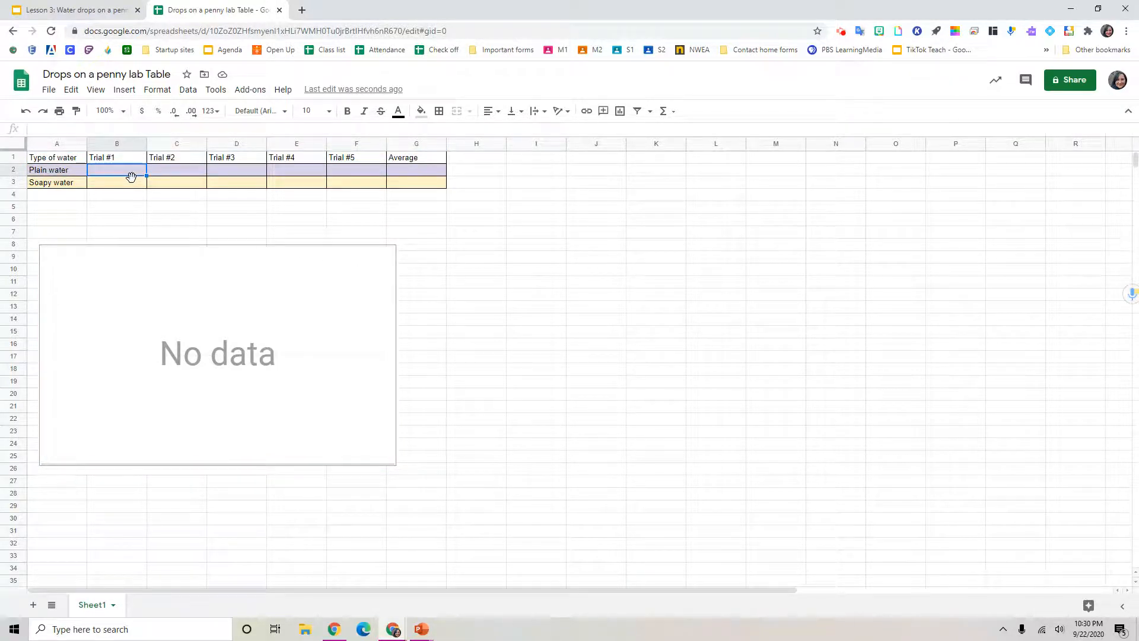
pyautogui.write('67')
pyautogui.press('Tab')
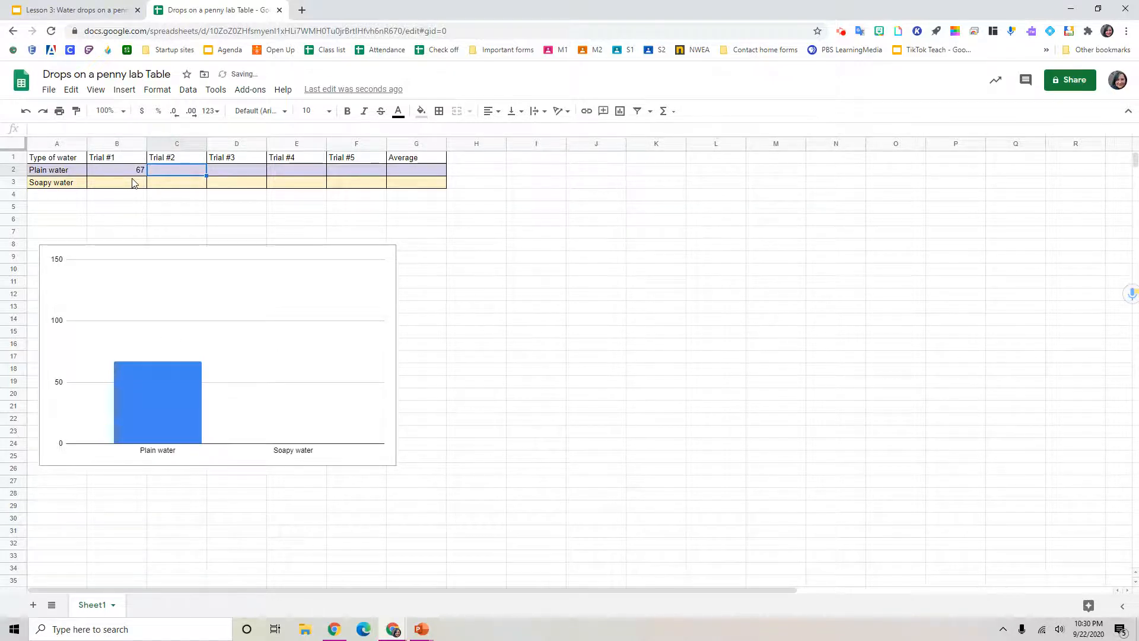
pyautogui.write('76')
pyautogui.press('Tab')
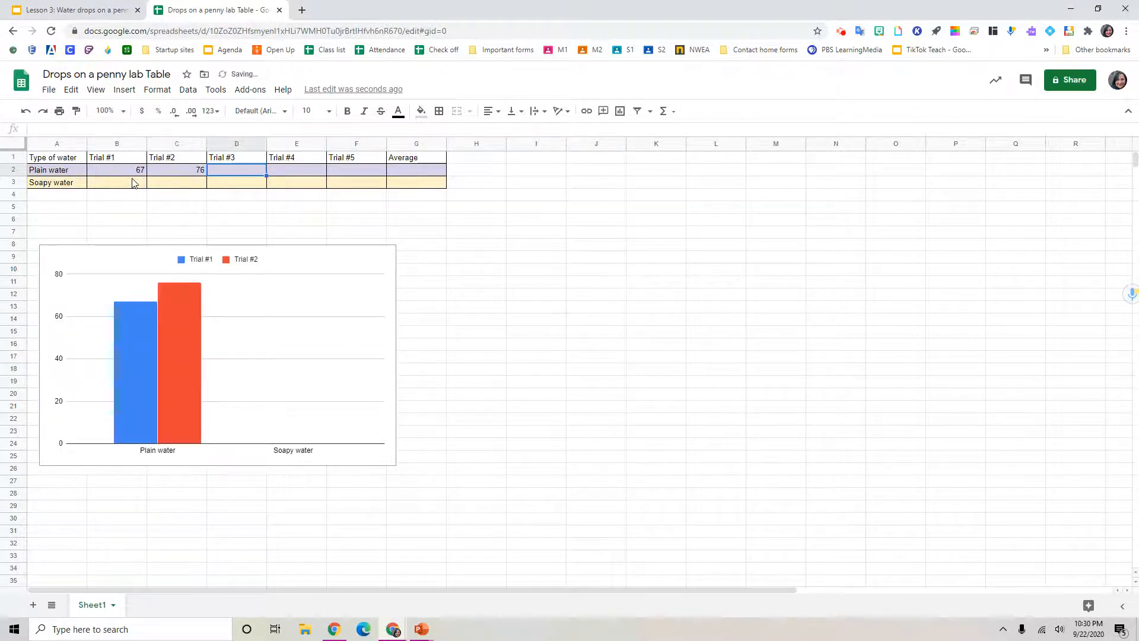
pyautogui.write('18')
pyautogui.press('Tab')
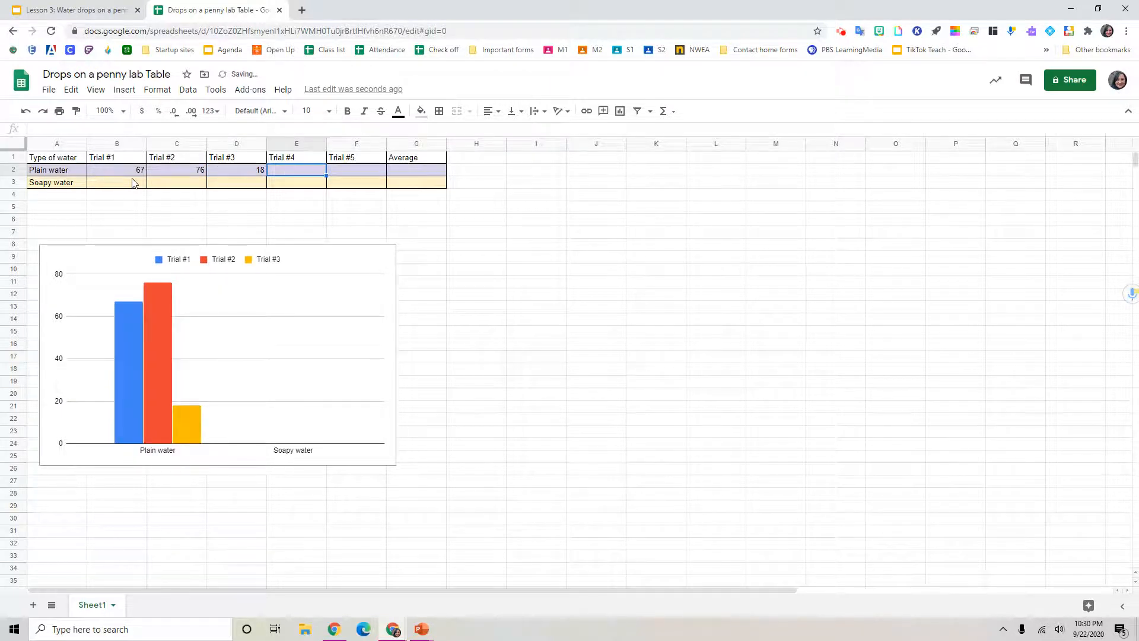
pyautogui.write('67')
pyautogui.press('Tab')
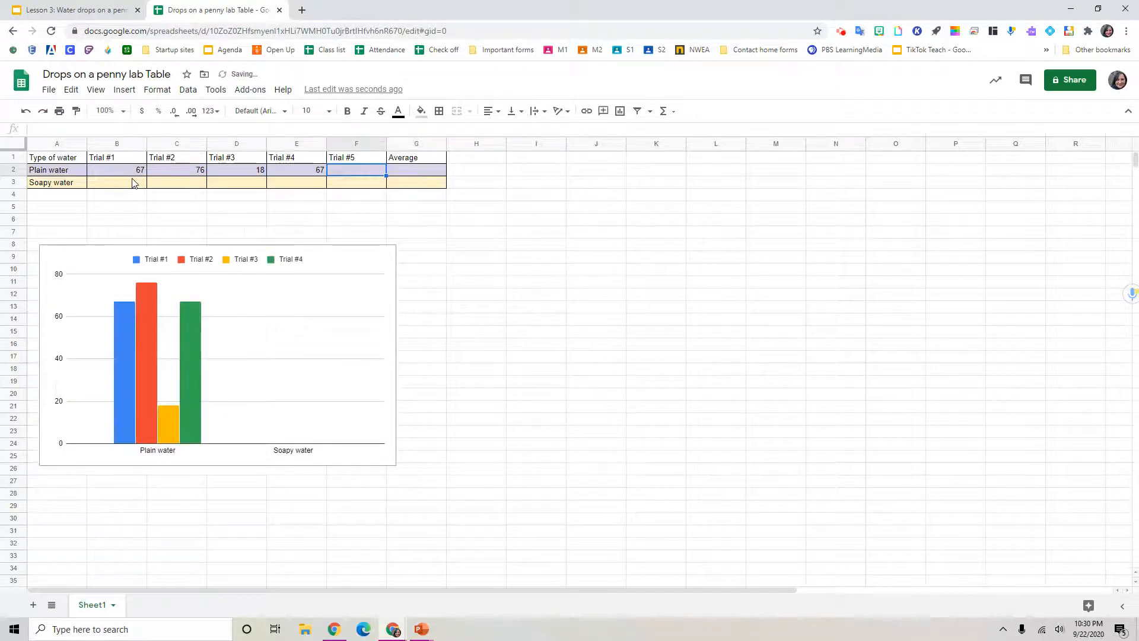
pyautogui.write('90')
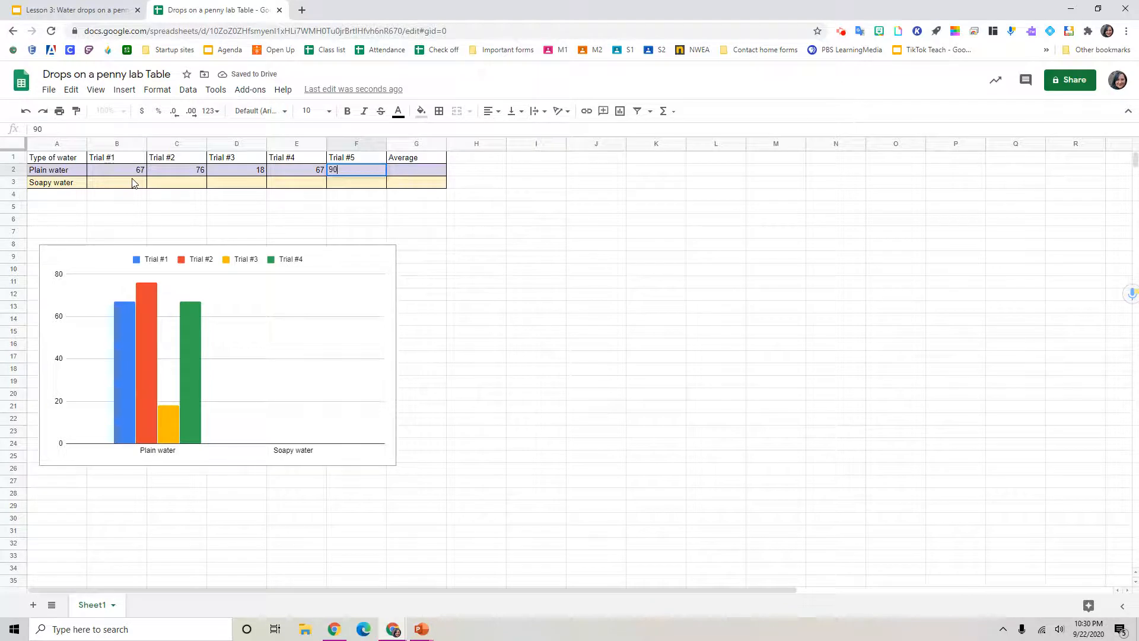
pyautogui.press('Tab')
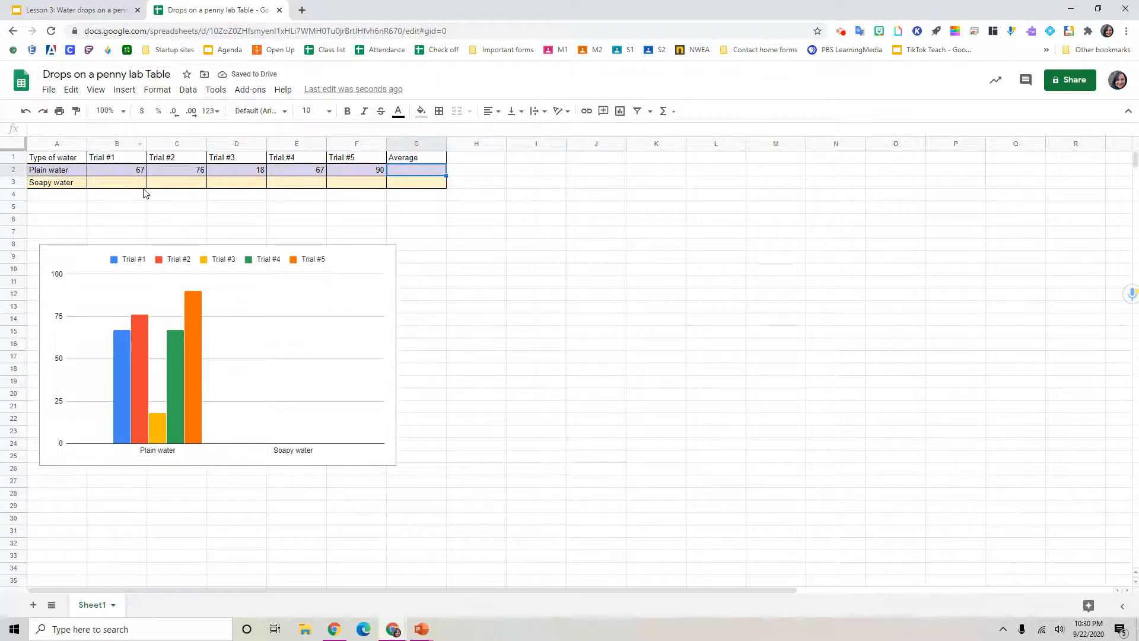
# Step: Enter the Soapy water trial results 82 and 202 in B3 and C3
pyautogui.click(133, 185)
pyautogui.write('82')
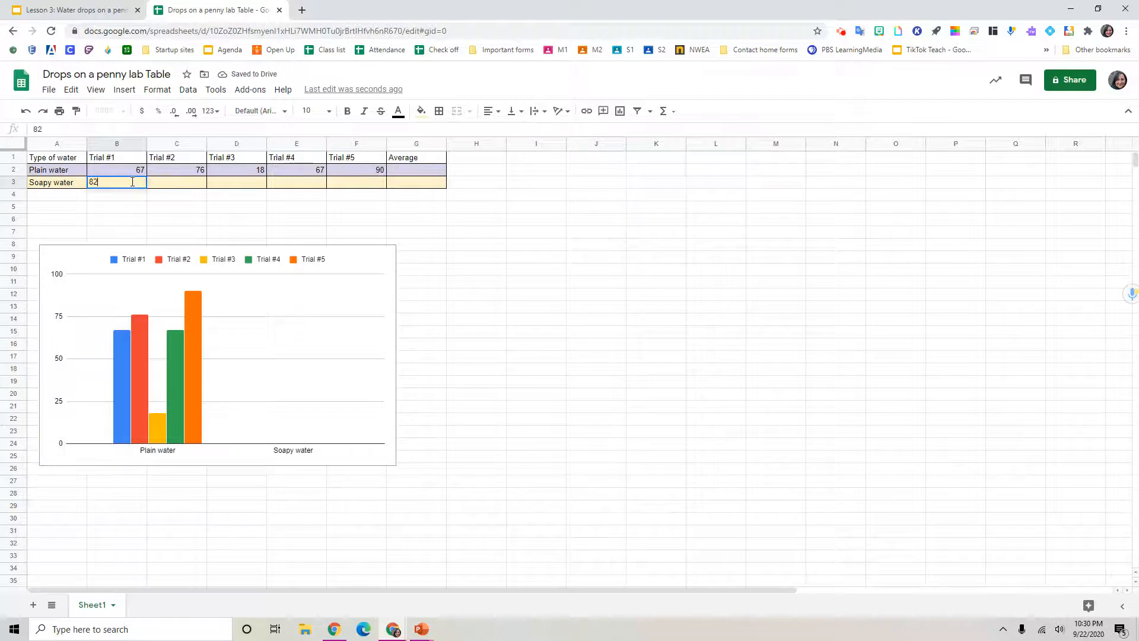
pyautogui.press('Tab')
pyautogui.write('202')
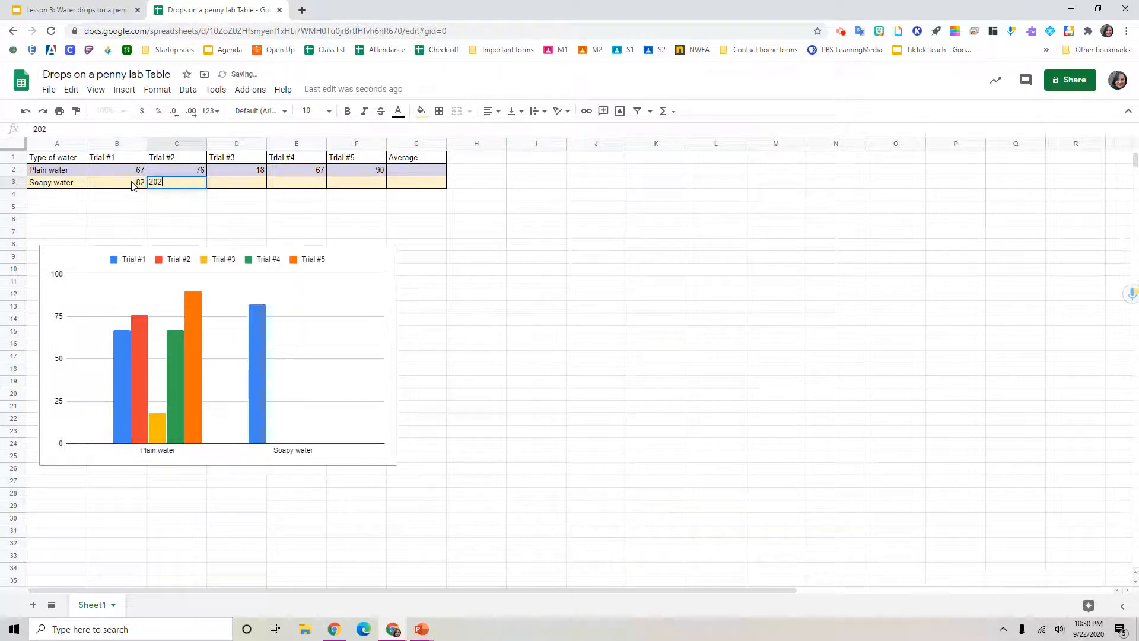
pyautogui.press('Tab')
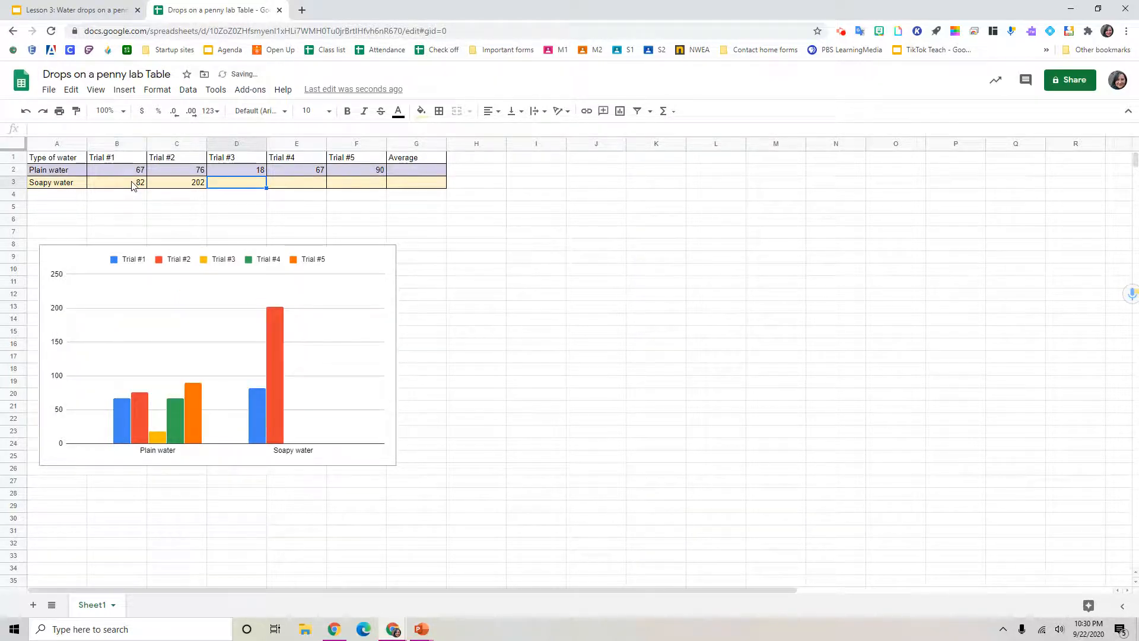
# Step: Clear all trial values and averages from B2:G3, leaving the table empty
pyautogui.moveTo(139, 171); pyautogui.dragTo(407, 187)
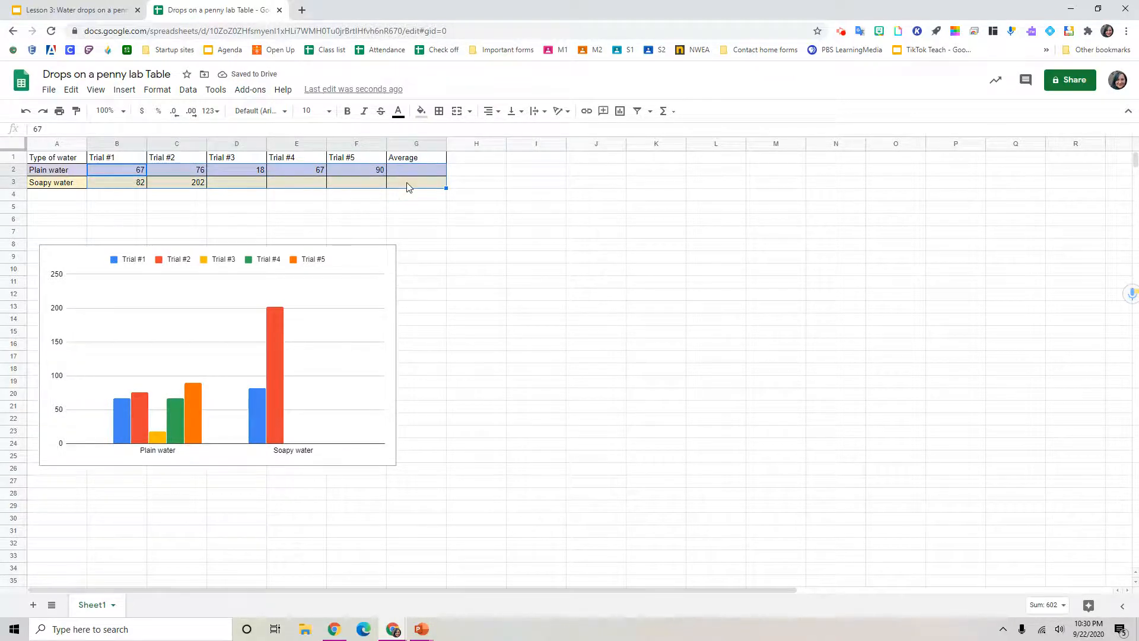
pyautogui.press('Delete')
pyautogui.click(502, 249)
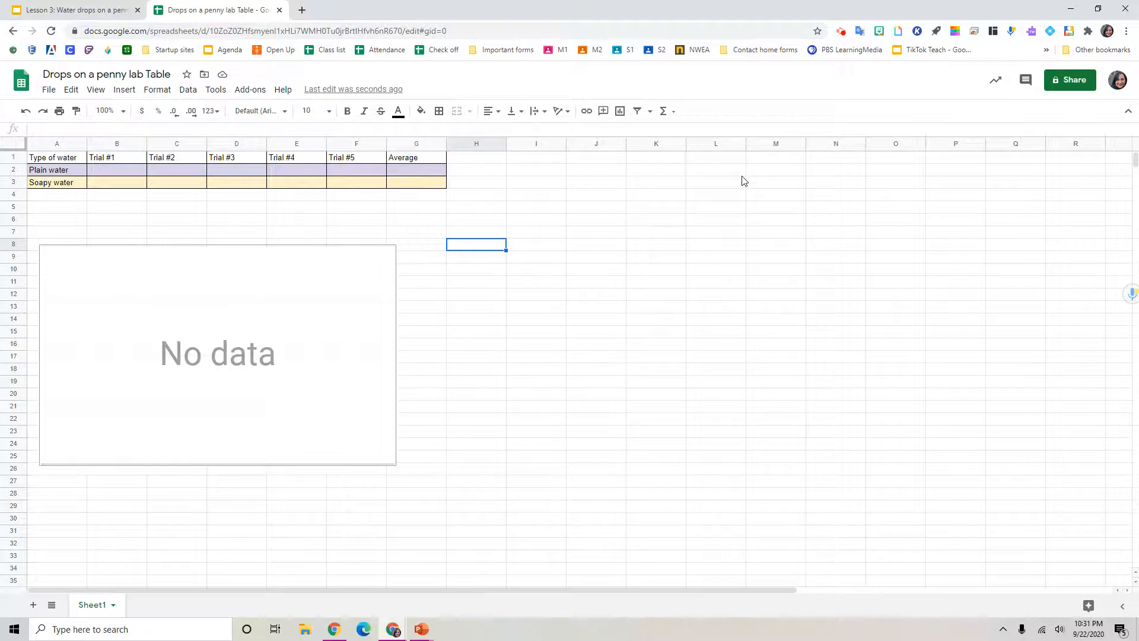
# Step: Share the spreadsheet so anyone with the link can view, and copy its link
pyautogui.click(1063, 85)
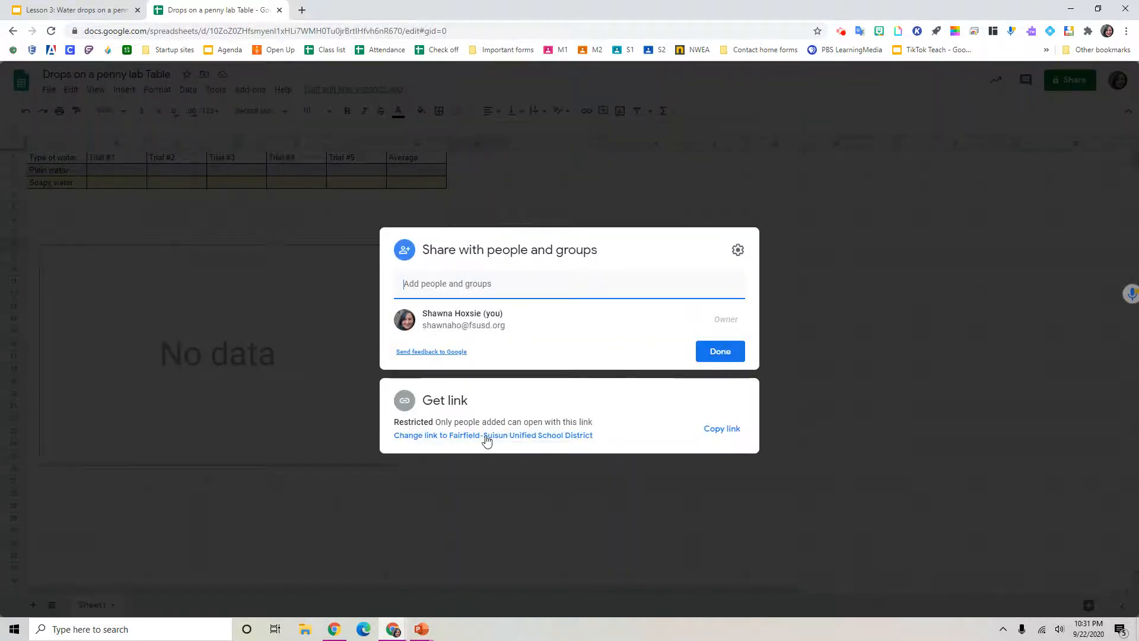
pyautogui.click(520, 437)
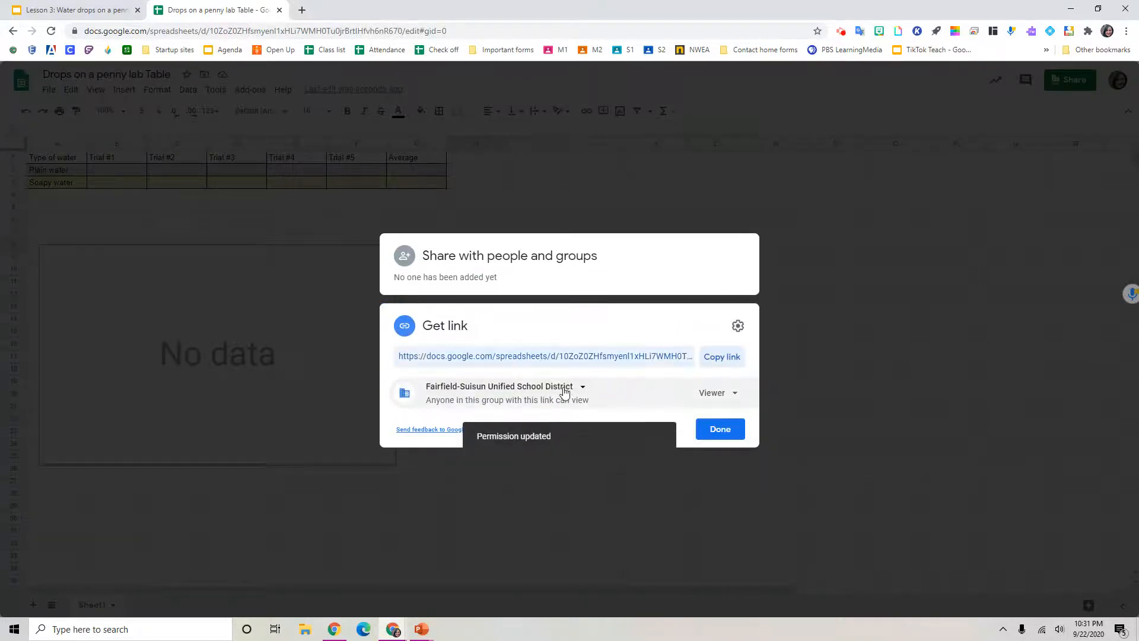
pyautogui.click(564, 392)
pyautogui.click(485, 492)
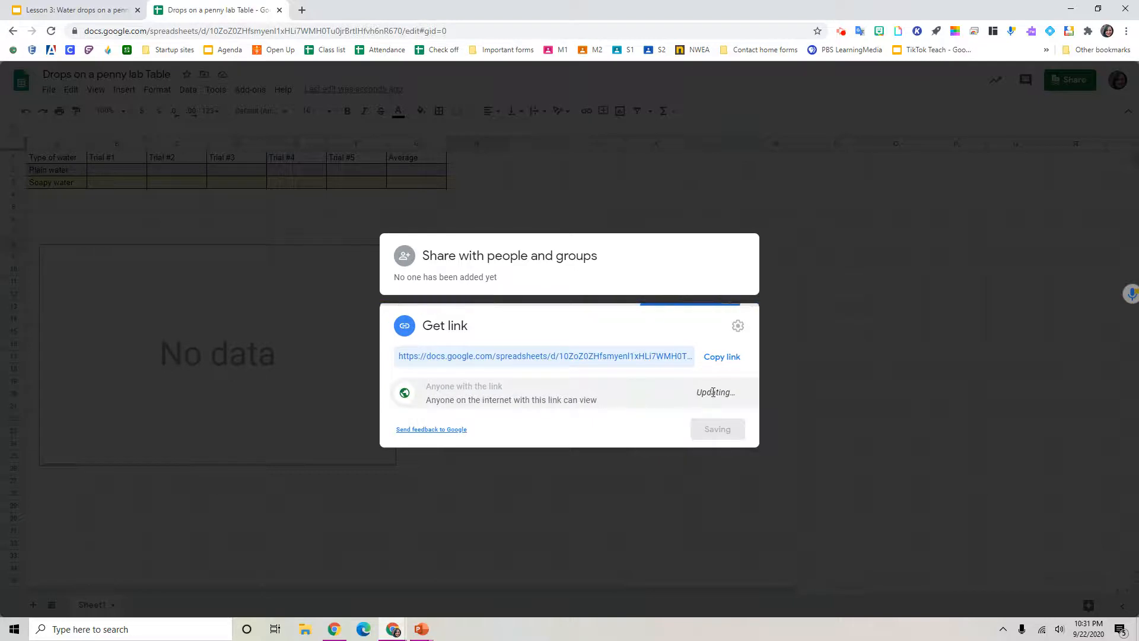
pyautogui.click(721, 357)
pyautogui.click(726, 433)
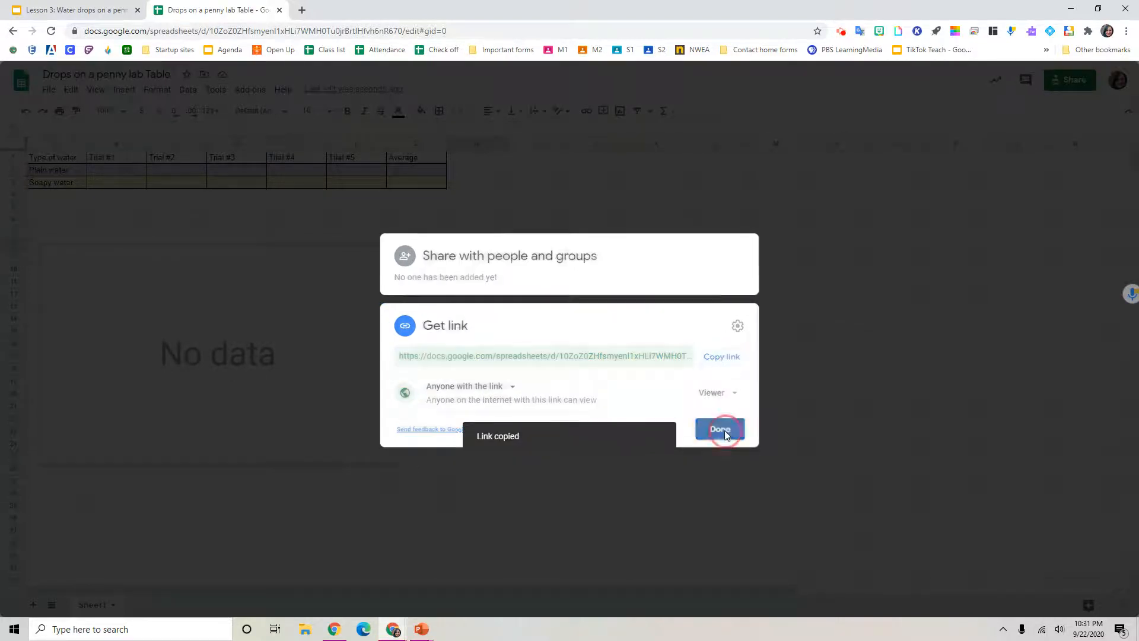
# Step: Switch to the Lesson 3 slides and hyperlink the 'Link to table on Google Sheets' box to the copied spreadsheet link
pyautogui.click(113, 11)
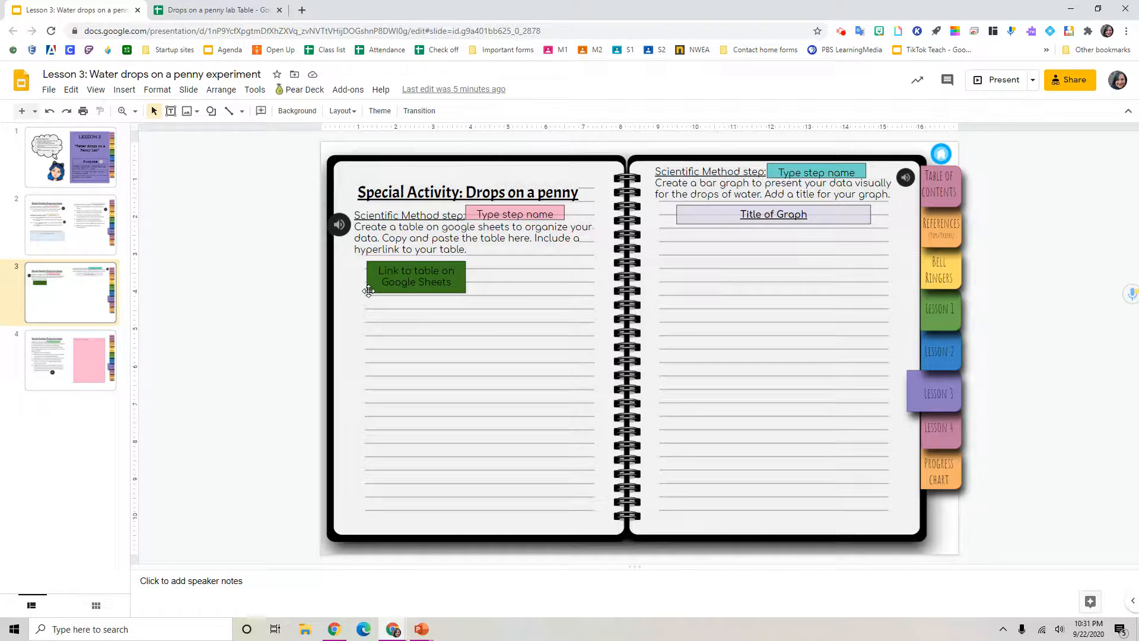
pyautogui.click(368, 290)
pyautogui.click(382, 283)
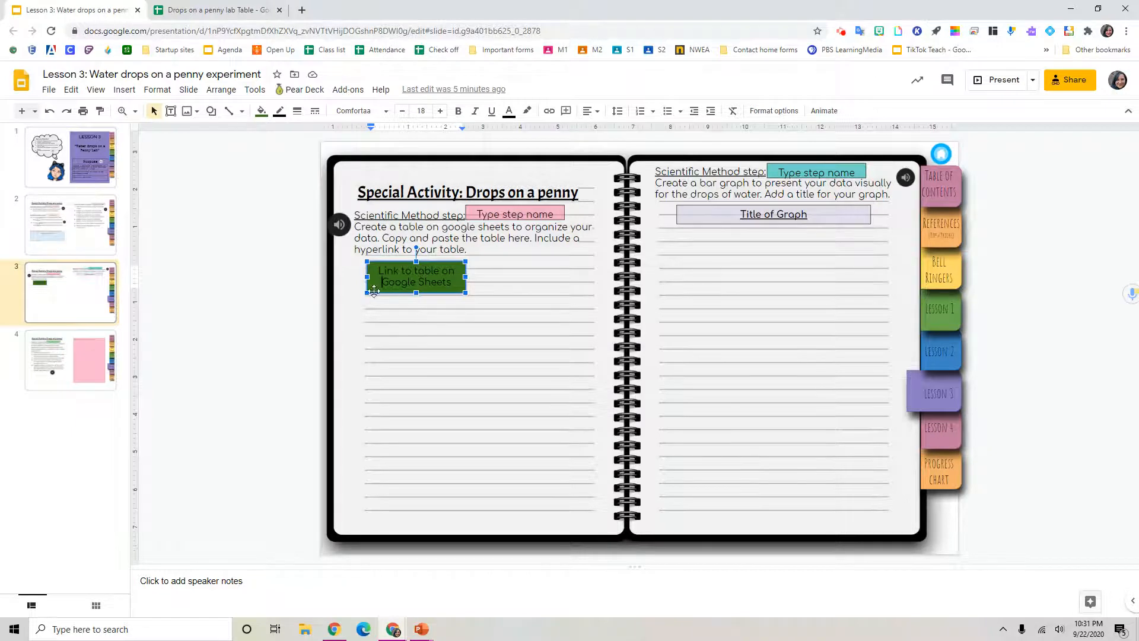
pyautogui.click(368, 290)
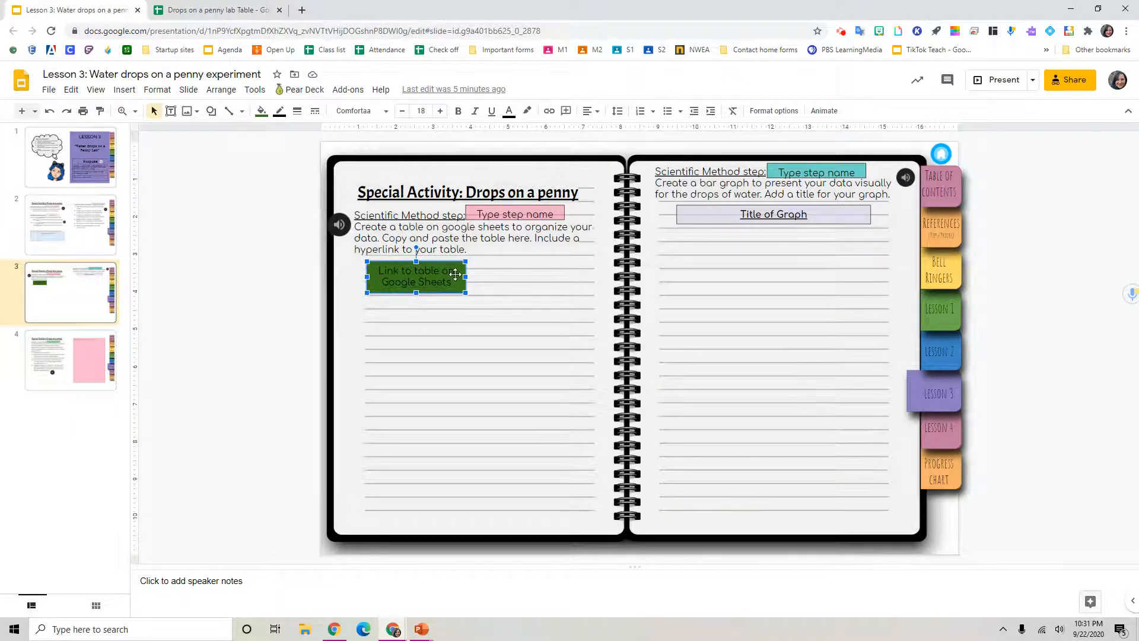
pyautogui.click(548, 113)
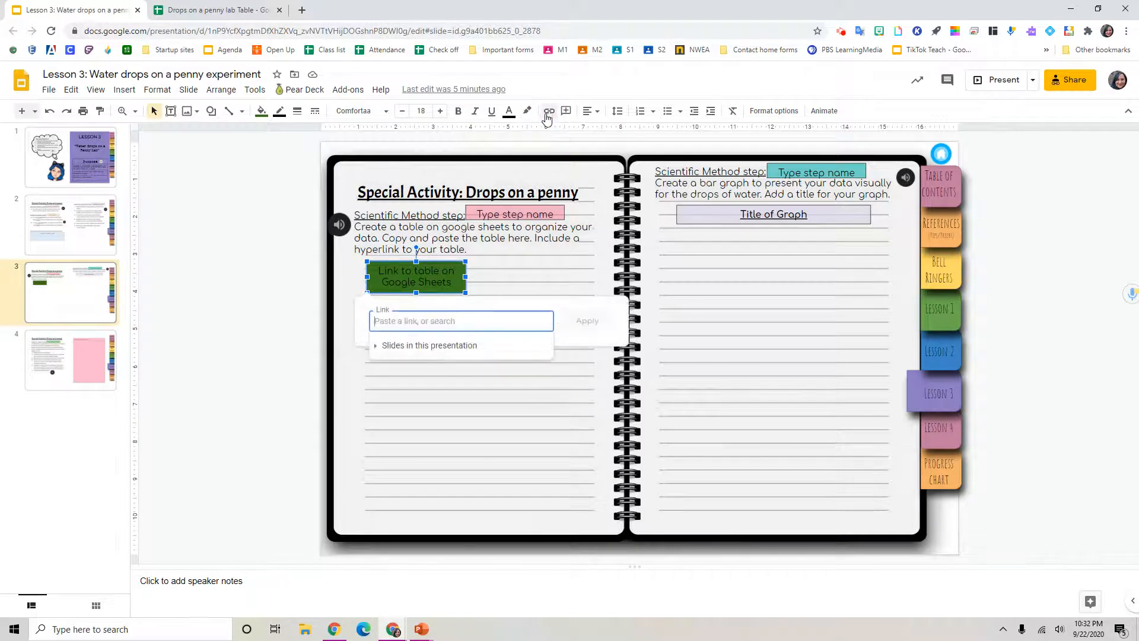
pyautogui.rightClick(440, 326)
pyautogui.click(470, 415)
pyautogui.click(580, 324)
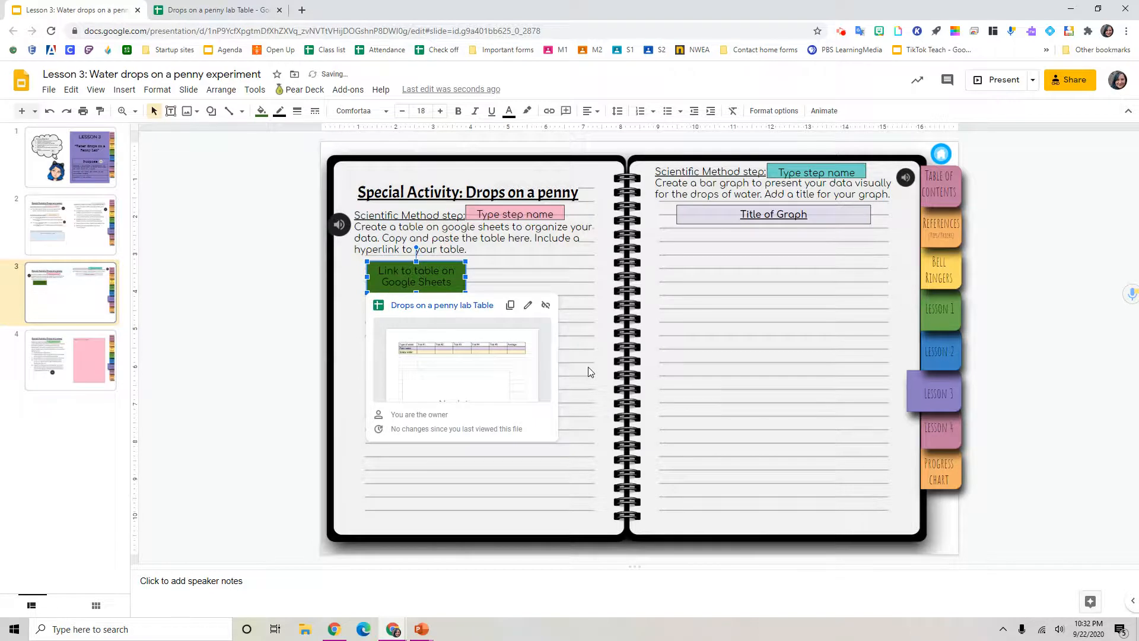